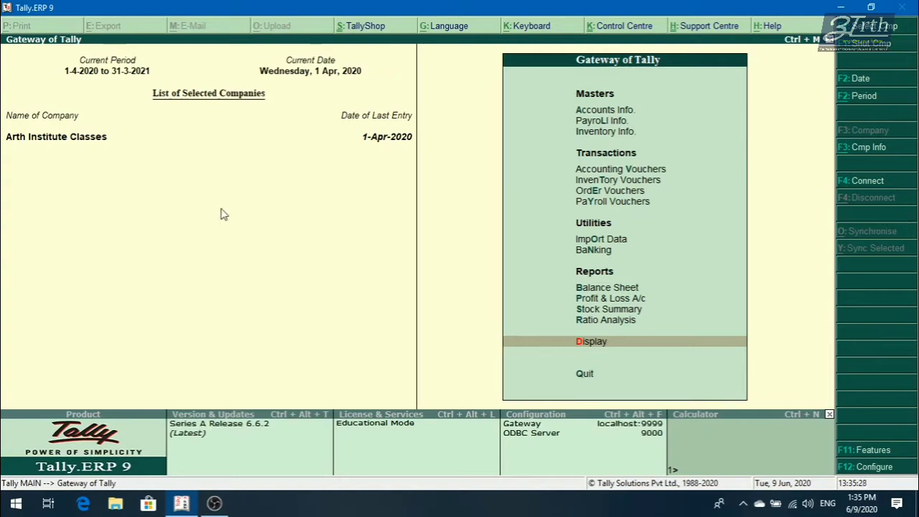
- Display the 9% Debentures A/c ledger from the single-ledger accounts masters
{"action": "left_click", "coordinate": [583, 114]}
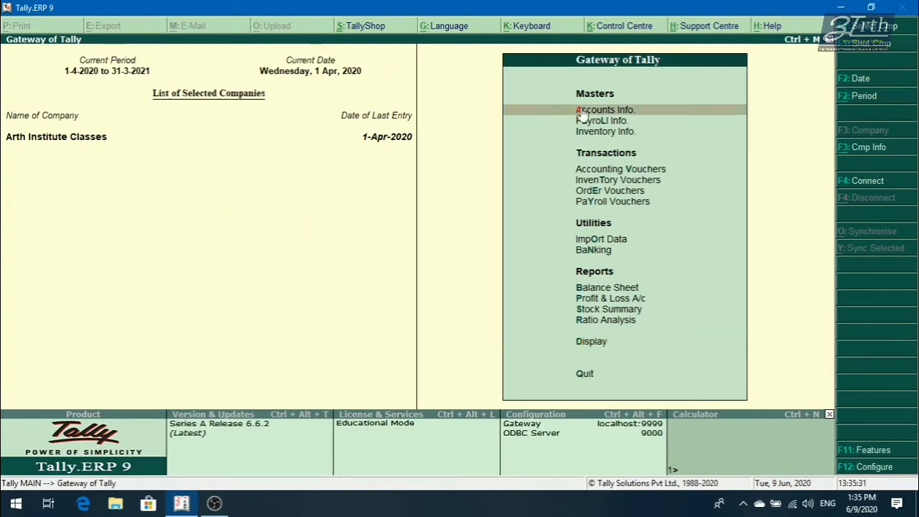
{"action": "left_click", "coordinate": [583, 113]}
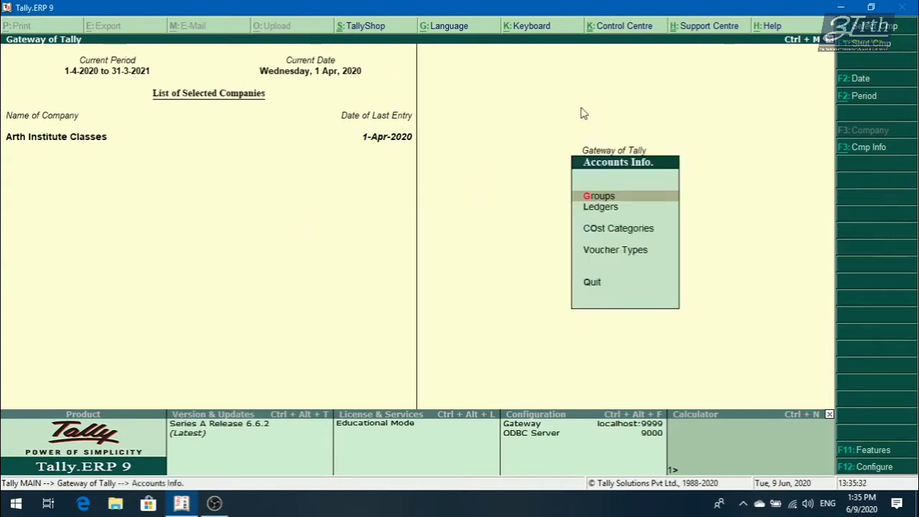
{"action": "key", "text": "Down"}
{"action": "key", "text": "Return"}
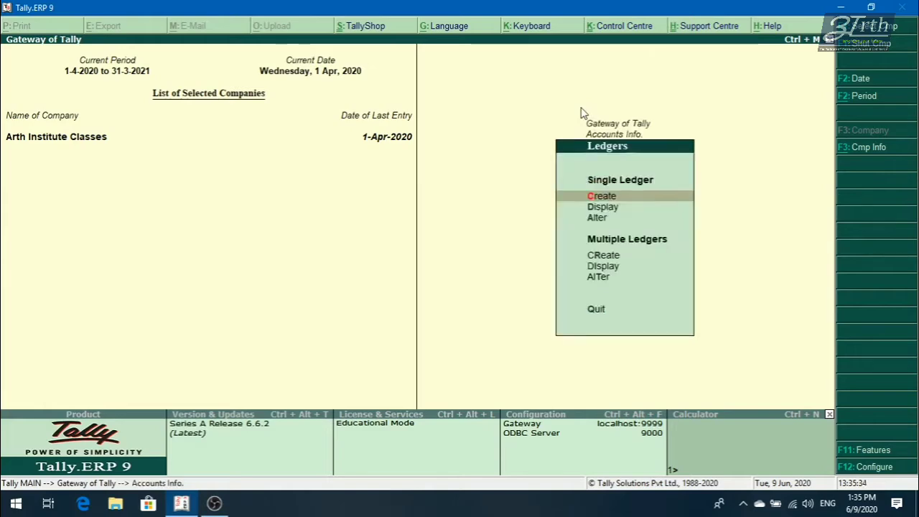
{"action": "key", "text": "Down"}
{"action": "key", "text": "Return"}
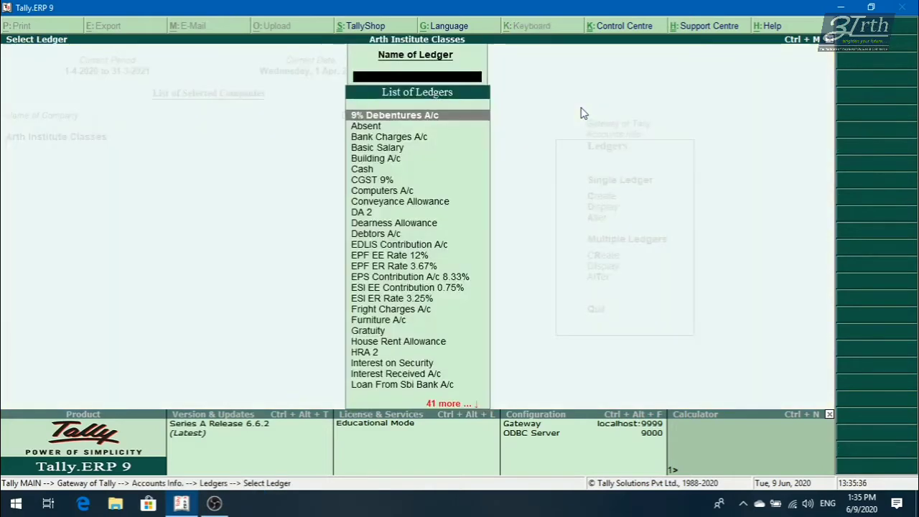
{"action": "key", "text": "Return"}
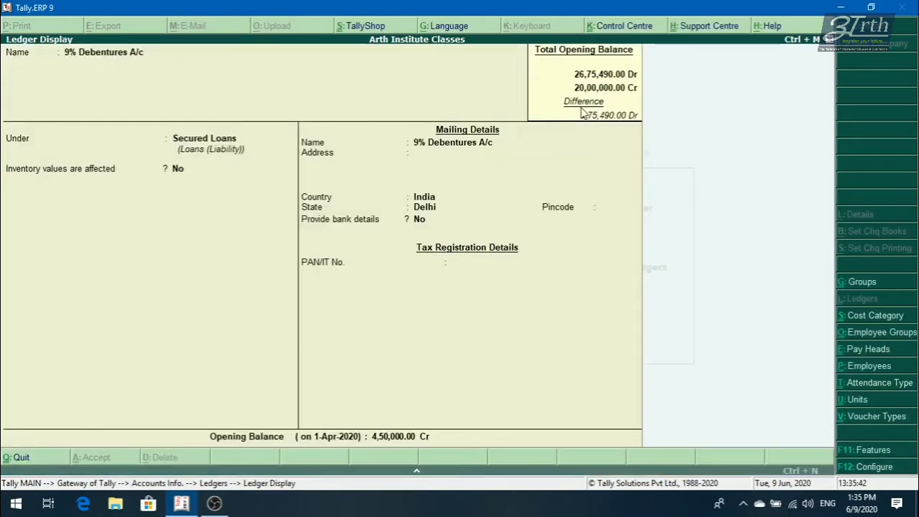
- Page forward through the ledger displays as far as Basic Salary, then return to the accounts masters
{"action": "key", "text": "Page_Down"}
{"action": "key", "text": "Page_Down"}
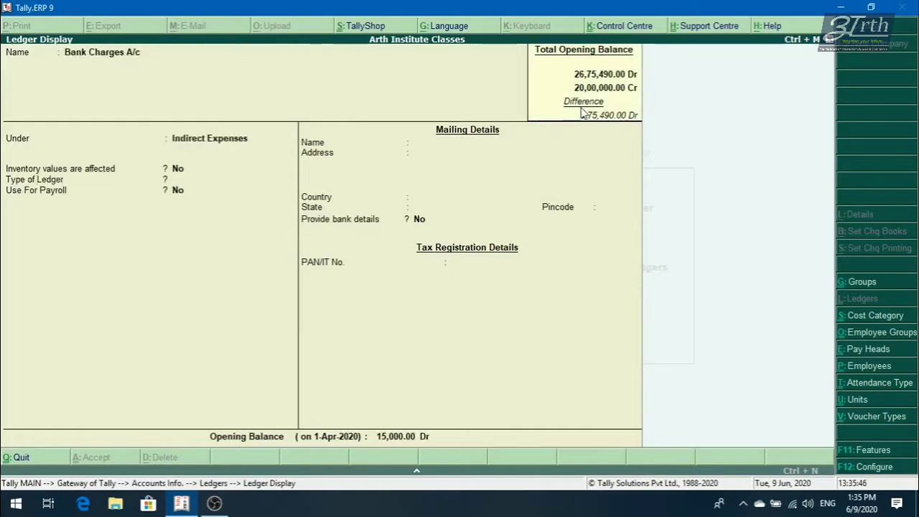
{"action": "key", "text": "Page_Down"}
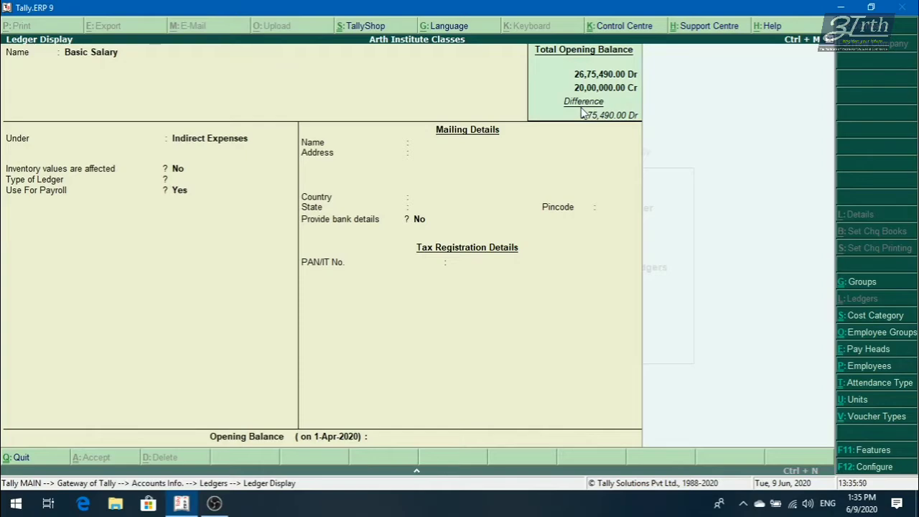
{"action": "key", "text": "Escape"}
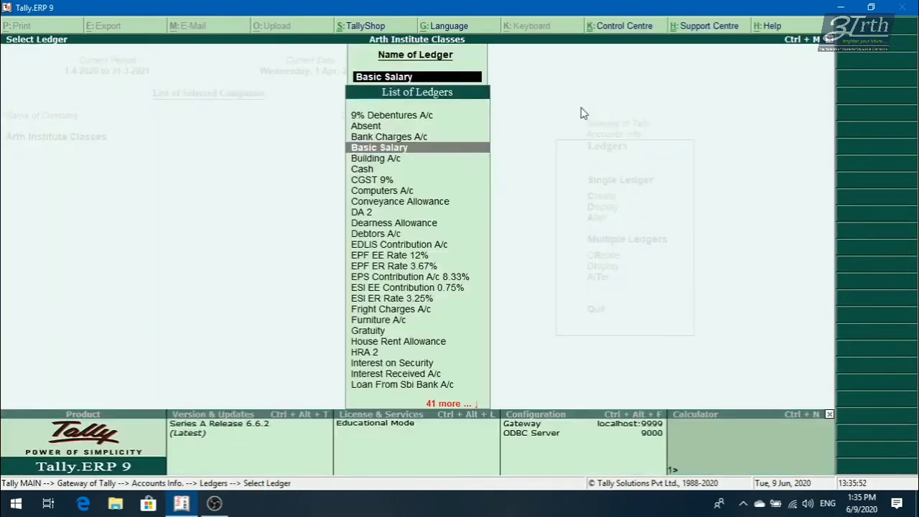
{"action": "key", "text": "Escape"}
{"action": "key", "text": "Escape"}
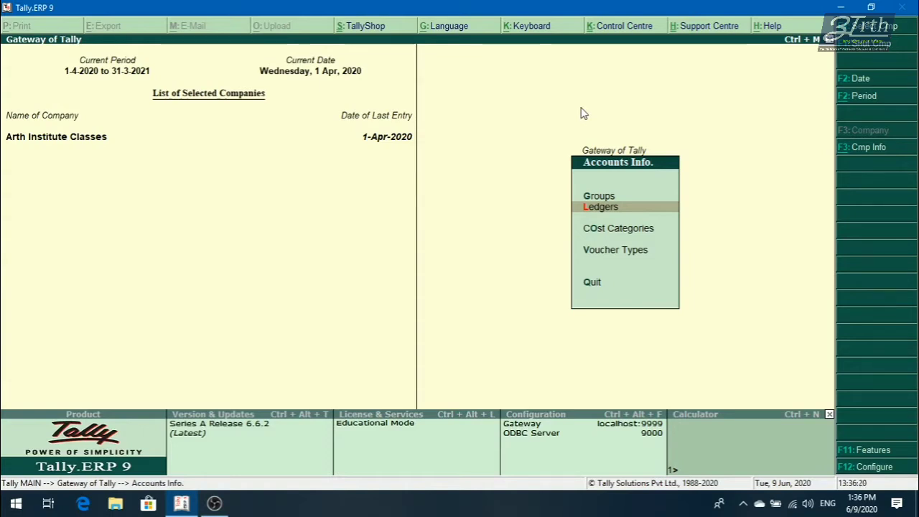
- Display the Cash ledger to check its parent group, then return to the accounts masters
{"action": "key", "text": "Return"}
{"action": "key", "text": "Down"}
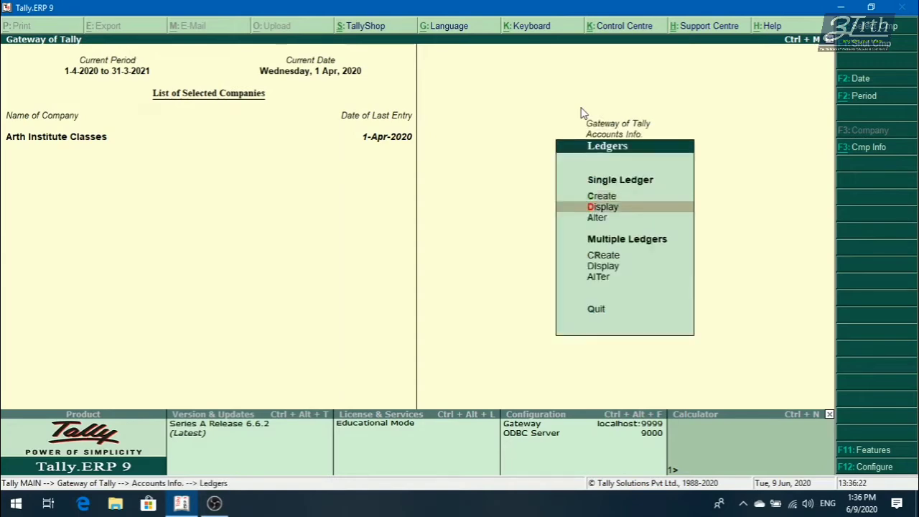
{"action": "key", "text": "Return"}
{"action": "key", "text": "Down"}
{"action": "key", "text": "Down"}
{"action": "key", "text": "Down"}
{"action": "key", "text": "Down"}
{"action": "key", "text": "Down"}
{"action": "key", "text": "Down"}
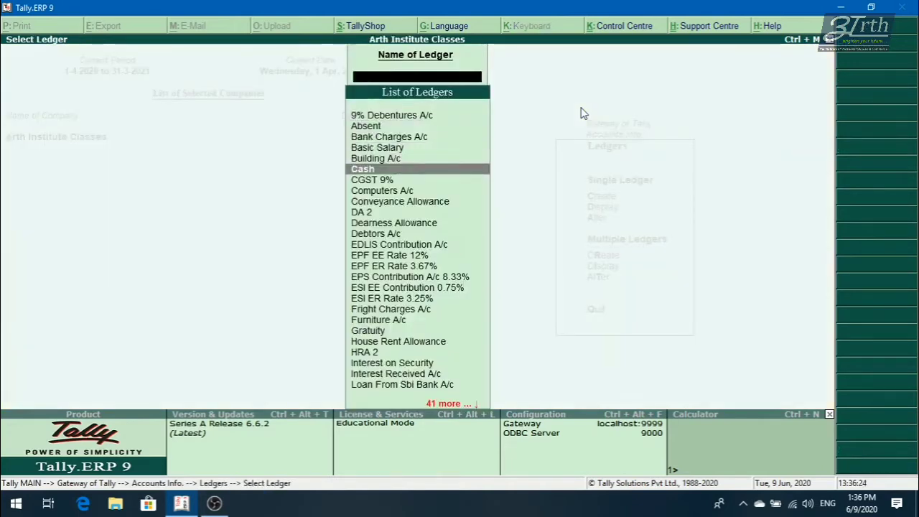
{"action": "key", "text": "Return"}
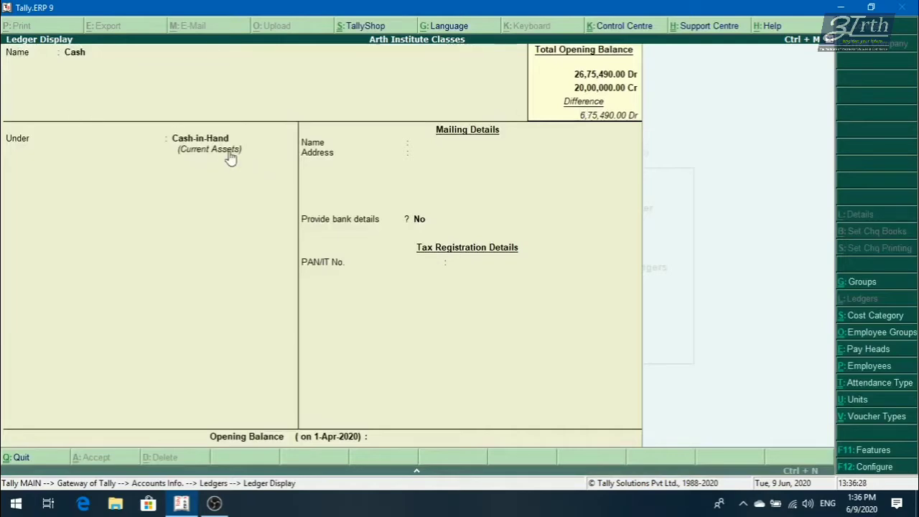
{"action": "key", "text": "Escape"}
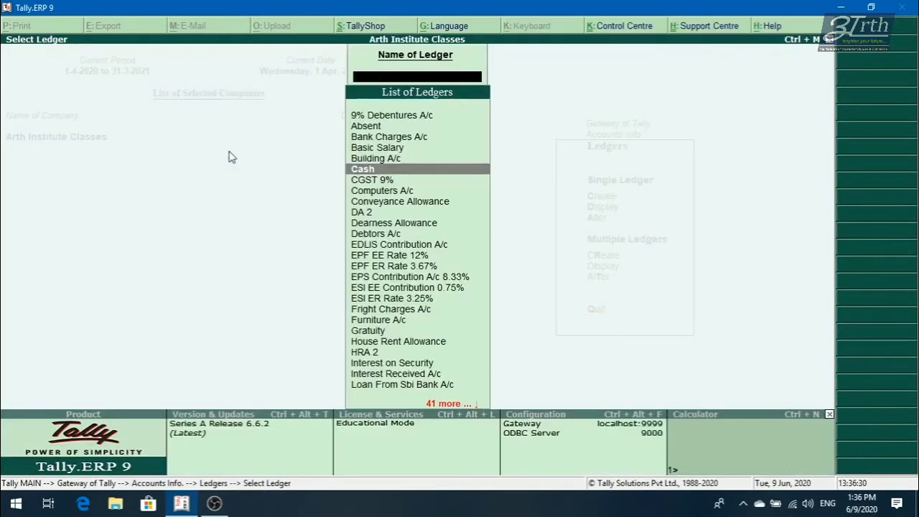
{"action": "key", "text": "Escape"}
{"action": "key", "text": "Escape"}
- Display the multiple-group list for All Items
{"action": "key", "text": "Up"}
{"action": "key", "text": "Return"}
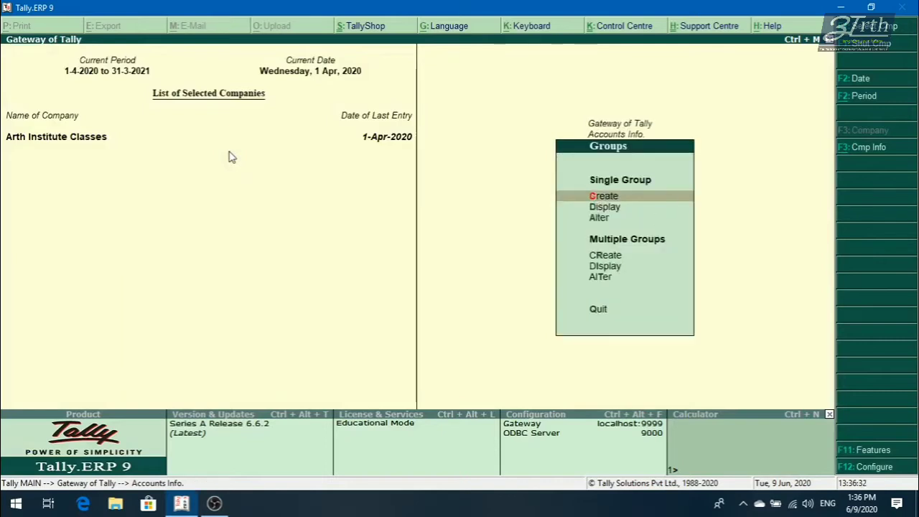
{"action": "key", "text": "Down"}
{"action": "key", "text": "Down"}
{"action": "key", "text": "Down"}
{"action": "key", "text": "Down"}
{"action": "key", "text": "Down"}
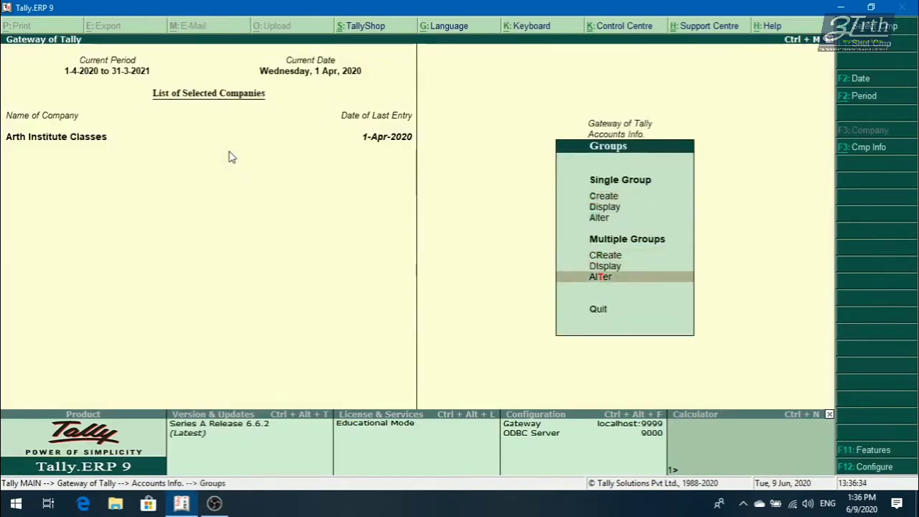
{"action": "key", "text": "Up"}
{"action": "key", "text": "Return"}
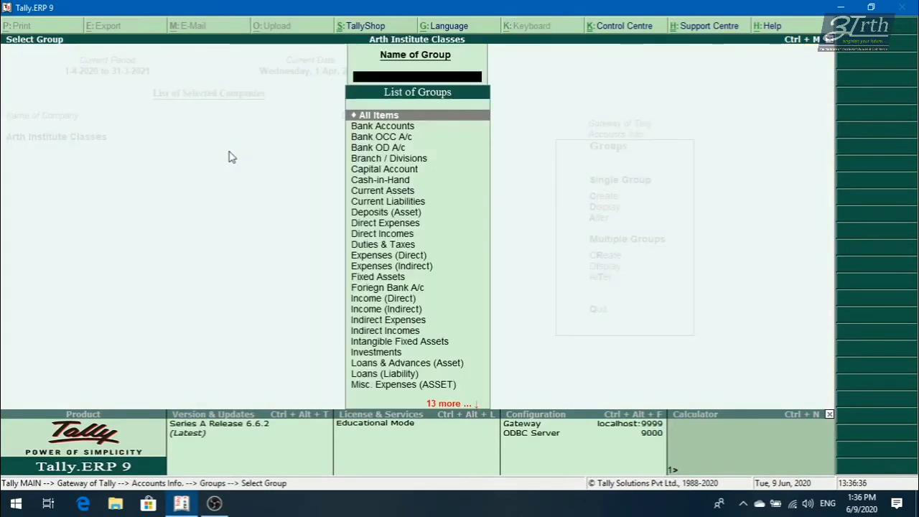
{"action": "key", "text": "Return"}
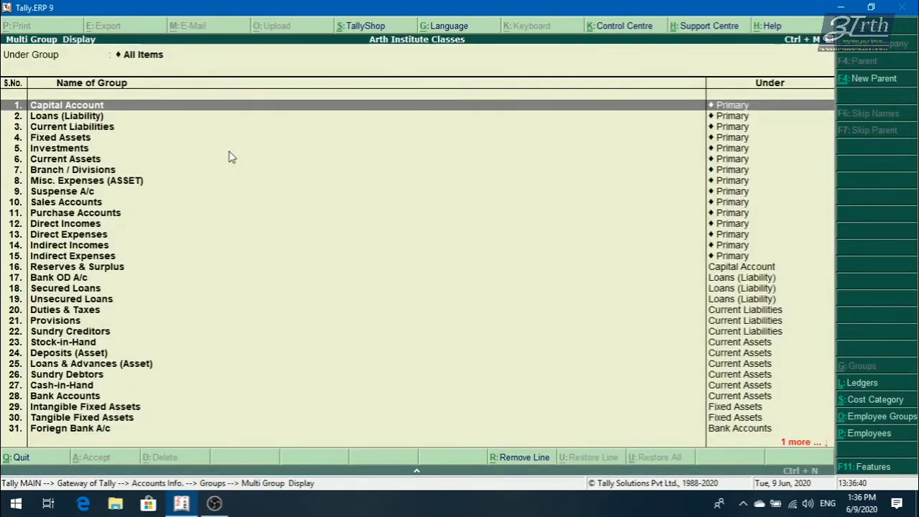
- Mark the Bank Accounts group and examine the nearby groups with their parent groups, then close the group list
{"action": "left_click", "coordinate": [71, 401]}
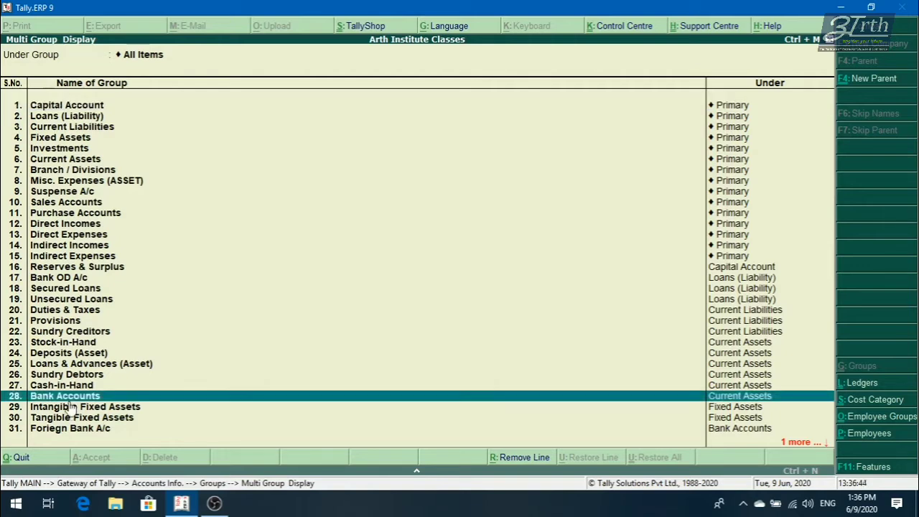
{"action": "key", "text": "space"}
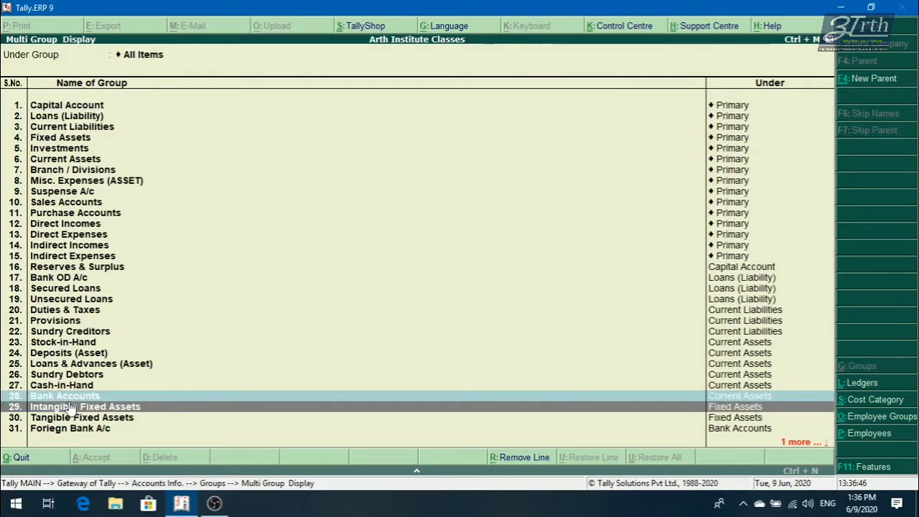
{"action": "key", "text": "Down"}
{"action": "key", "text": "Down"}
{"action": "key", "text": "Down"}
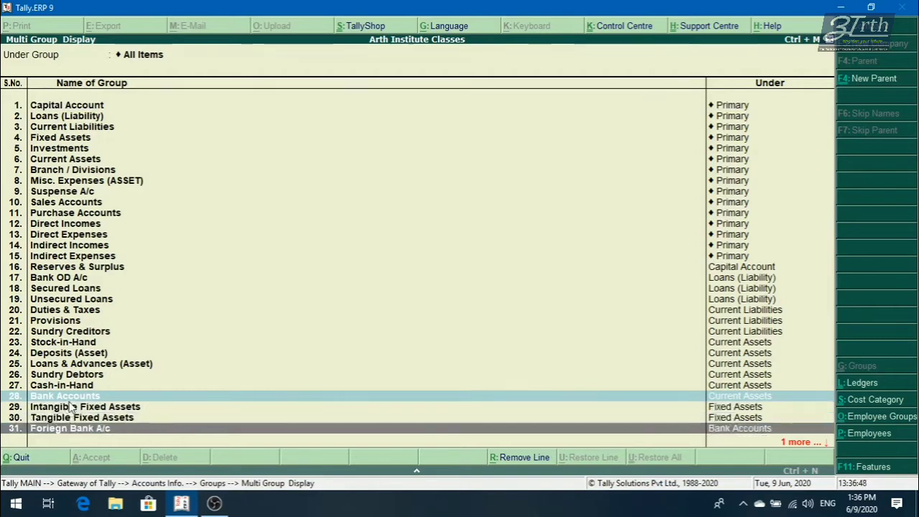
{"action": "key", "text": "Up"}
{"action": "key", "text": "Up"}
{"action": "key", "text": "Up"}
{"action": "key", "text": "Up"}
{"action": "key", "text": "Down"}
{"action": "key", "text": "Down"}
{"action": "key", "text": "Down"}
{"action": "key", "text": "Down"}
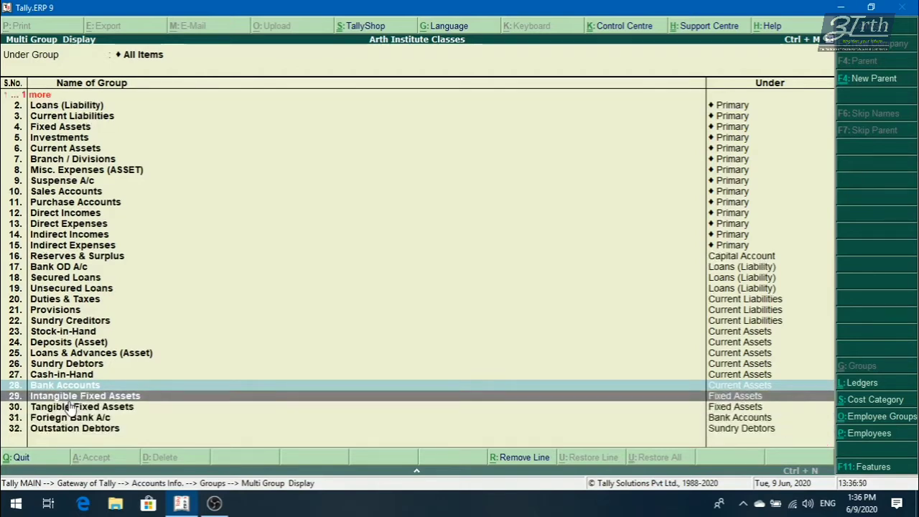
{"action": "key", "text": "Up"}
{"action": "key", "text": "Up"}
{"action": "key", "text": "Up"}
{"action": "key", "text": "Down"}
{"action": "key", "text": "Down"}
{"action": "key", "text": "Down"}
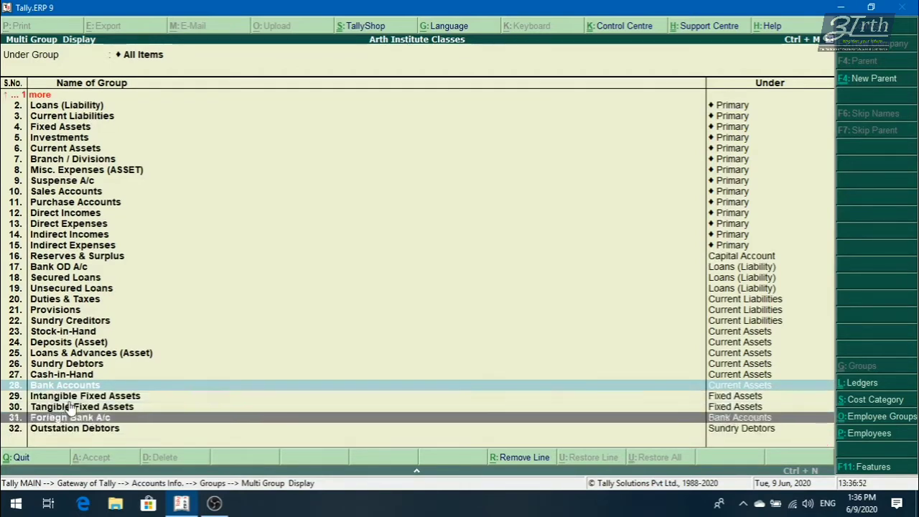
{"action": "key", "text": "Escape"}
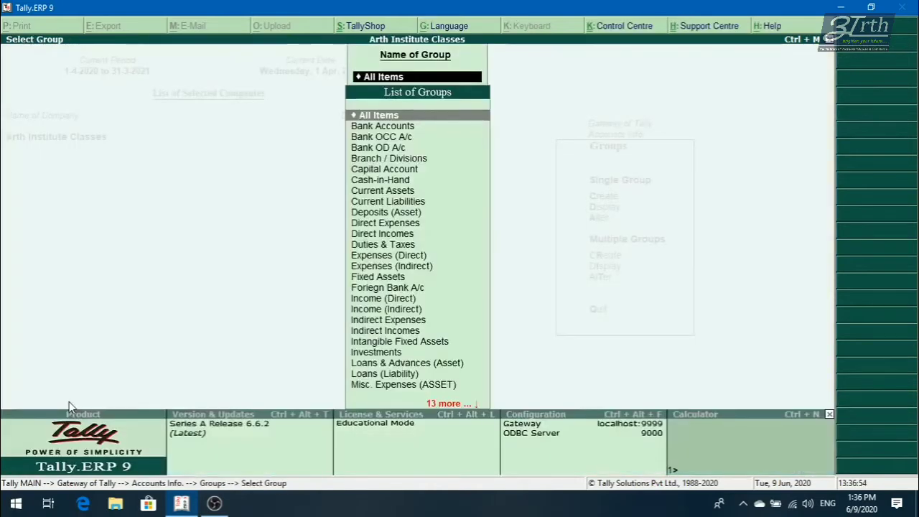
{"action": "key", "text": "Escape"}
{"action": "key", "text": "Escape"}
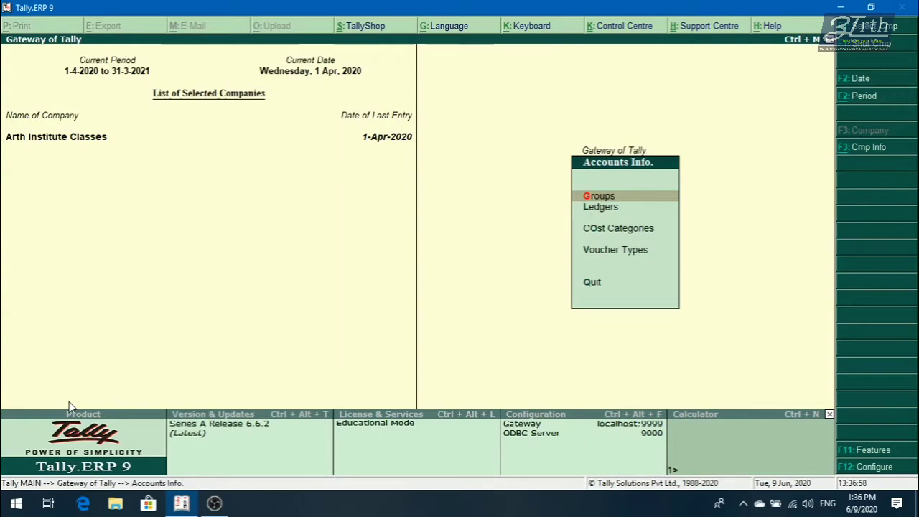
- Leave the accounts masters and open the inventory masters
{"action": "key", "text": "Escape"}
{"action": "key", "text": "Down"}
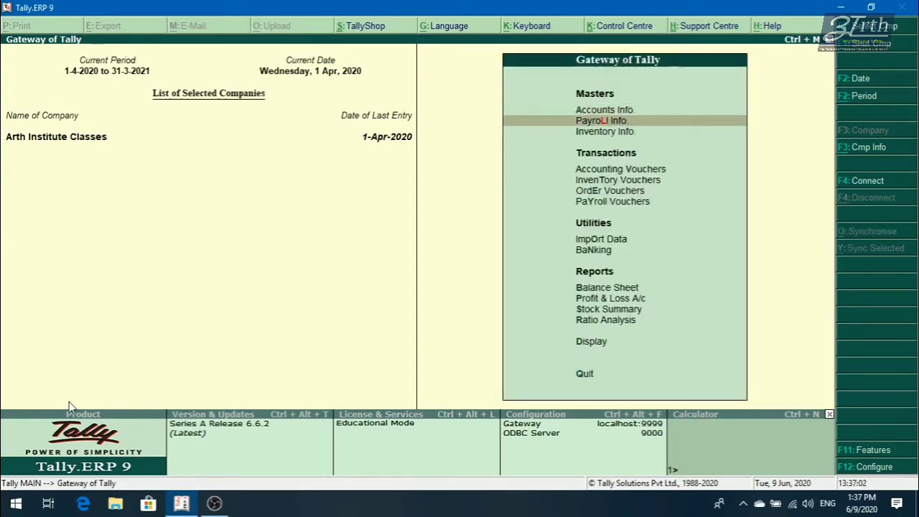
{"action": "key", "text": "Down"}
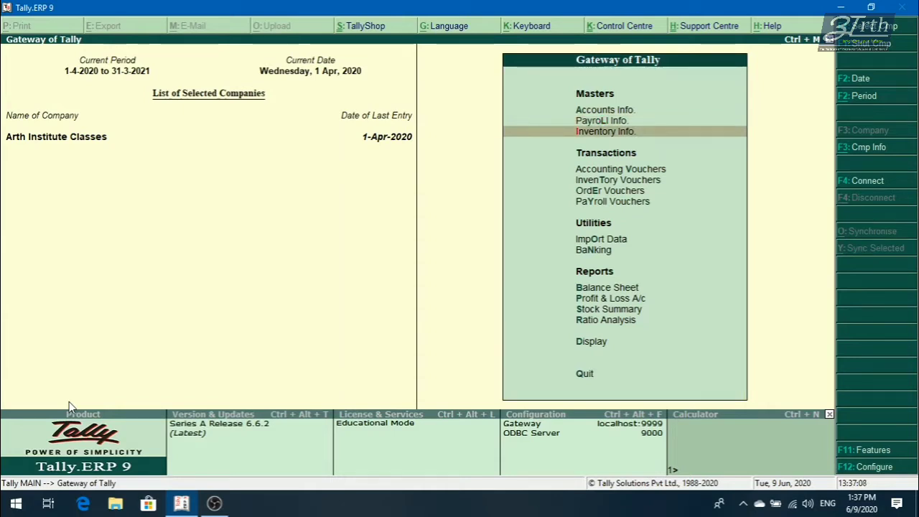
{"action": "key", "text": "Return"}
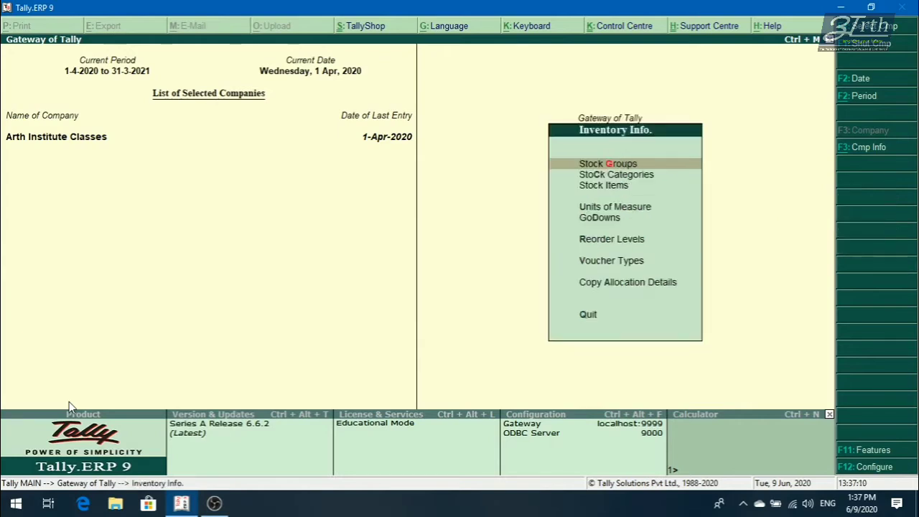
{"action": "key", "text": "Down"}
{"action": "key", "text": "Down"}
{"action": "key", "text": "Down"}
{"action": "key", "text": "Down"}
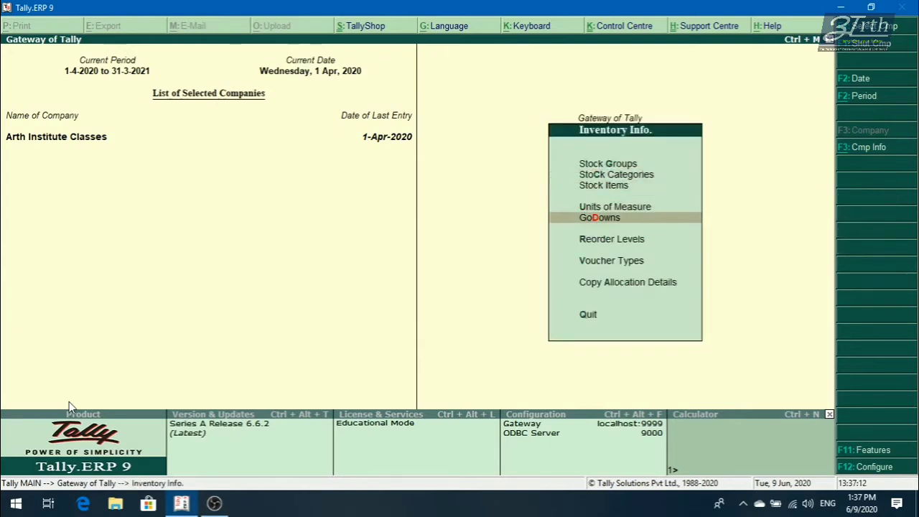
{"action": "key", "text": "Up"}
{"action": "key", "text": "Up"}
{"action": "key", "text": "Up"}
{"action": "key", "text": "Up"}
{"action": "key", "text": "Up"}
{"action": "key", "text": "Down"}
{"action": "key", "text": "Down"}
{"action": "key", "text": "Down"}
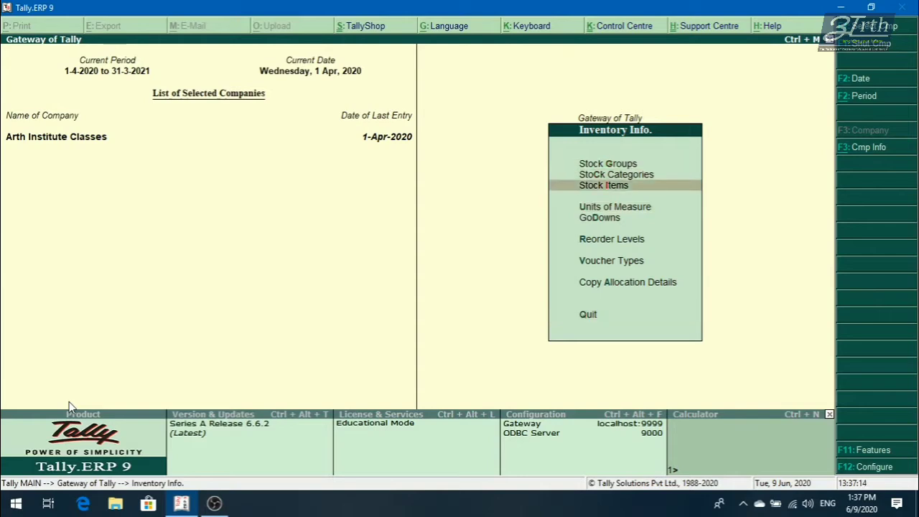
{"action": "key", "text": "Up"}
{"action": "key", "text": "Up"}
{"action": "key", "text": "Down"}
{"action": "key", "text": "Down"}
{"action": "key", "text": "Down"}
{"action": "key", "text": "Down"}
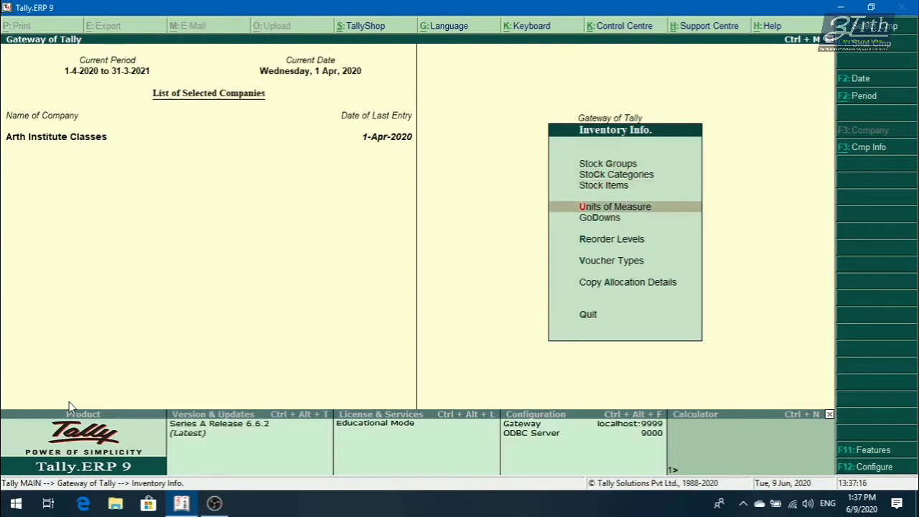
{"action": "key", "text": "Down"}
{"action": "key", "text": "Up"}
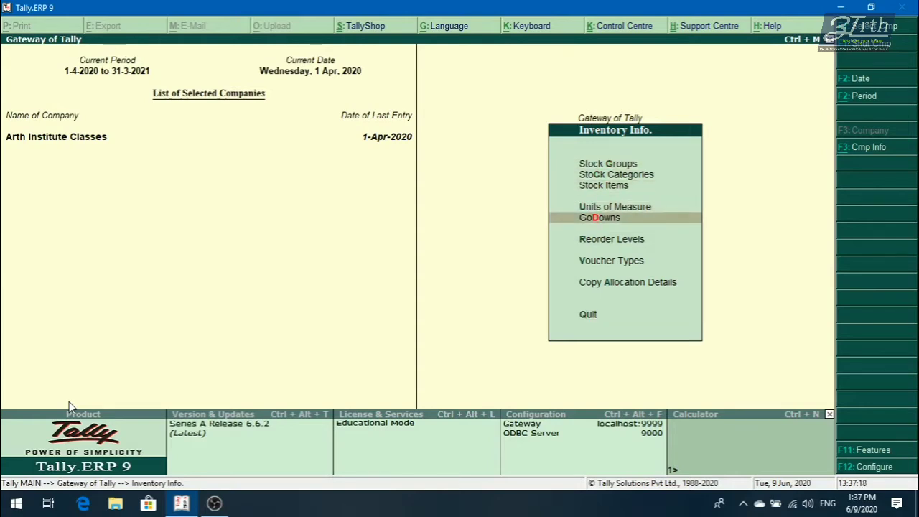
{"action": "key", "text": "Down"}
{"action": "key", "text": "Down"}
{"action": "key", "text": "Down"}
{"action": "key", "text": "Up"}
{"action": "key", "text": "Up"}
{"action": "key", "text": "Up"}
{"action": "key", "text": "Up"}
{"action": "key", "text": "Up"}
{"action": "key", "text": "Up"}
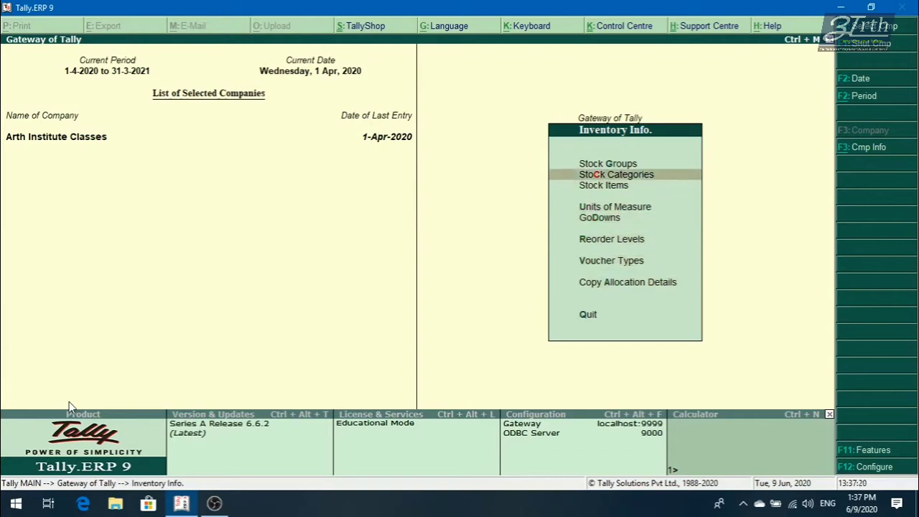
{"action": "key", "text": "Down"}
{"action": "key", "text": "Down"}
{"action": "key", "text": "Down"}
{"action": "key", "text": "Up"}
{"action": "key", "text": "Down"}
{"action": "key", "text": "Down"}
{"action": "key", "text": "Down"}
{"action": "key", "text": "Down"}
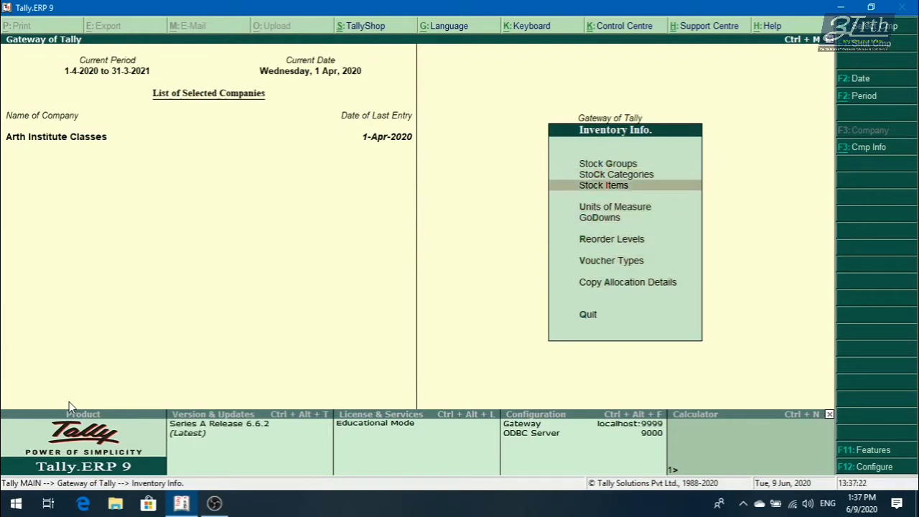
{"action": "key", "text": "Up"}
{"action": "key", "text": "Up"}
{"action": "key", "text": "Up"}
{"action": "key", "text": "Up"}
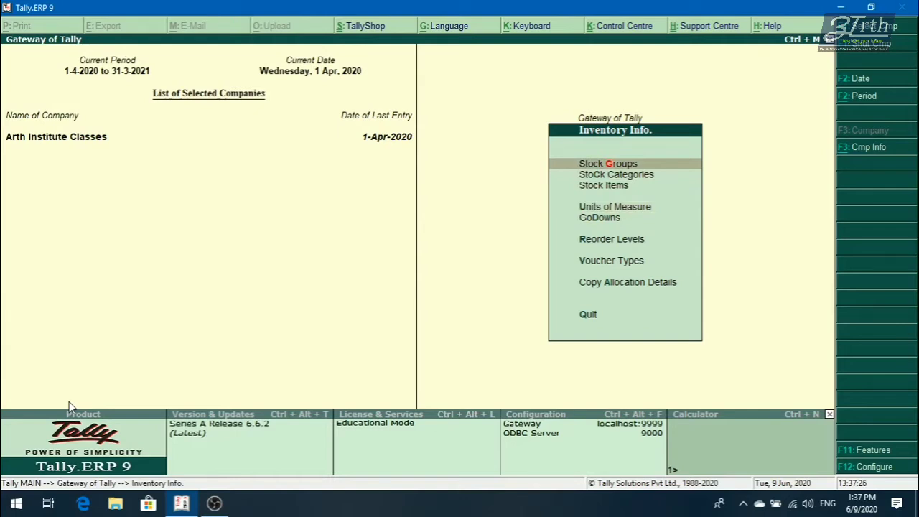
{"action": "key", "text": "Down"}
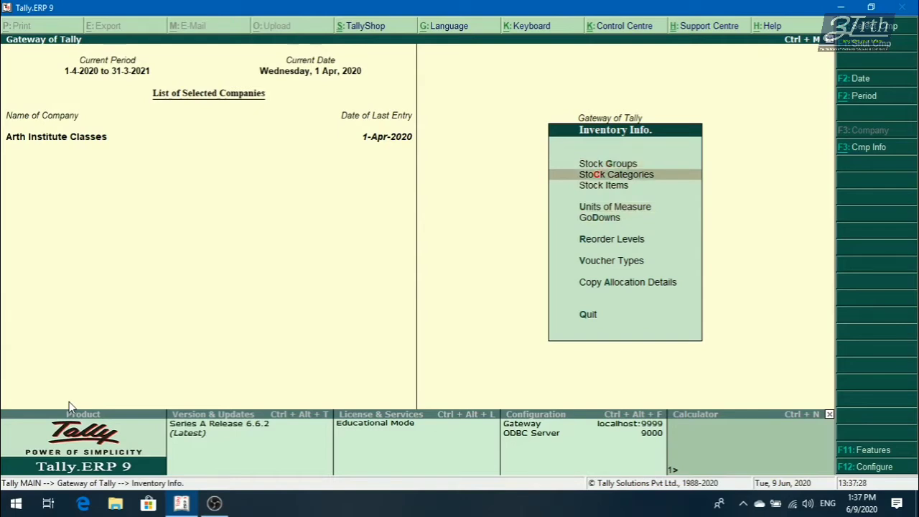
- Display the list of single stock groups, then return to the inventory masters
{"action": "key", "text": "Up"}
{"action": "key", "text": "Return"}
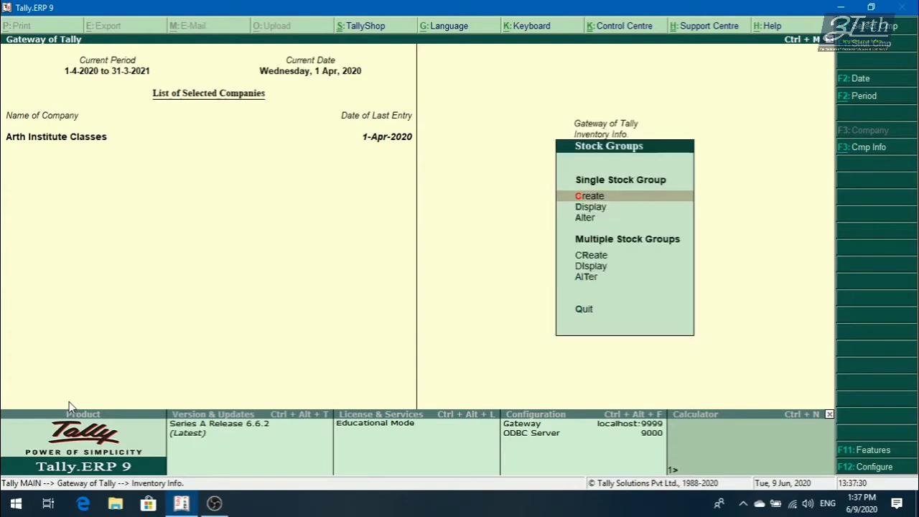
{"action": "key", "text": "Down"}
{"action": "key", "text": "Return"}
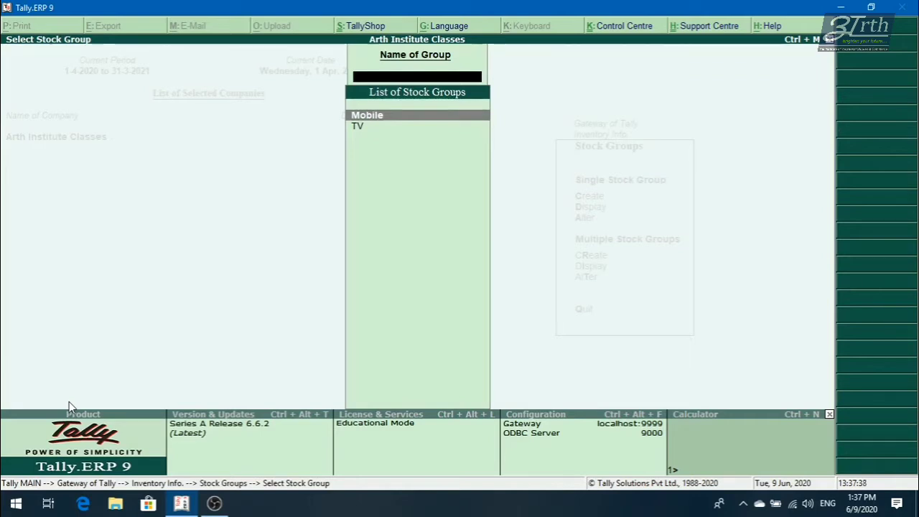
{"action": "key", "text": "Escape"}
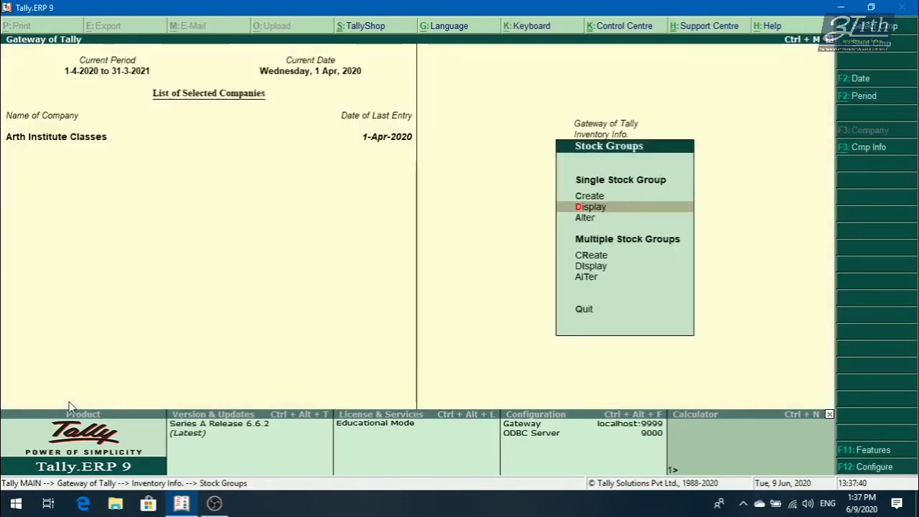
{"action": "key", "text": "Escape"}
- Display the Med Plus Capsule stock item to check its category, units and opening balance, then return to the inventory masters
{"action": "key", "text": "Down"}
{"action": "key", "text": "Down"}
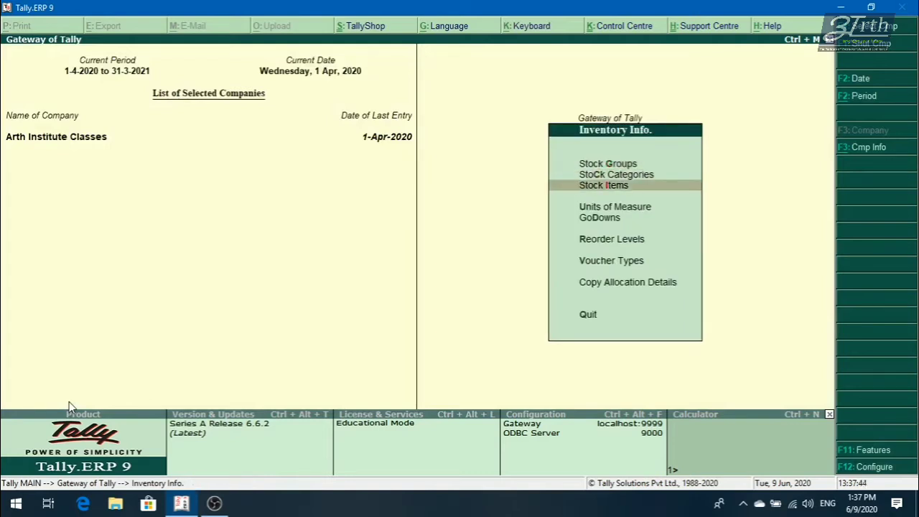
{"action": "key", "text": "Return"}
{"action": "key", "text": "Down"}
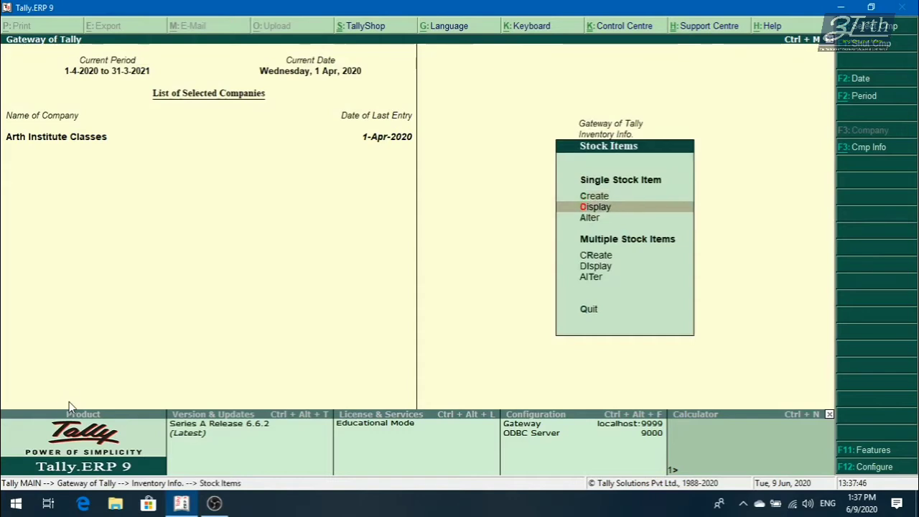
{"action": "key", "text": "Return"}
{"action": "key", "text": "Return"}
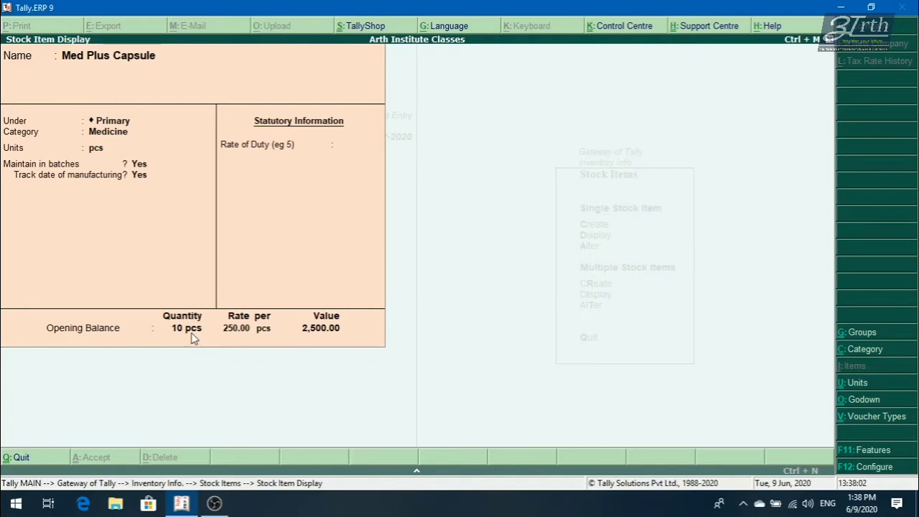
{"action": "key", "text": "Escape"}
{"action": "key", "text": "Escape"}
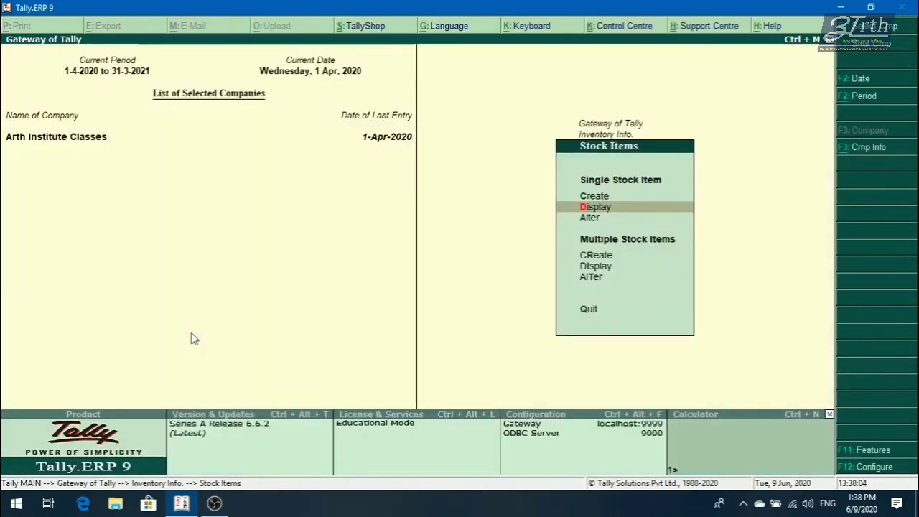
{"action": "key", "text": "Escape"}
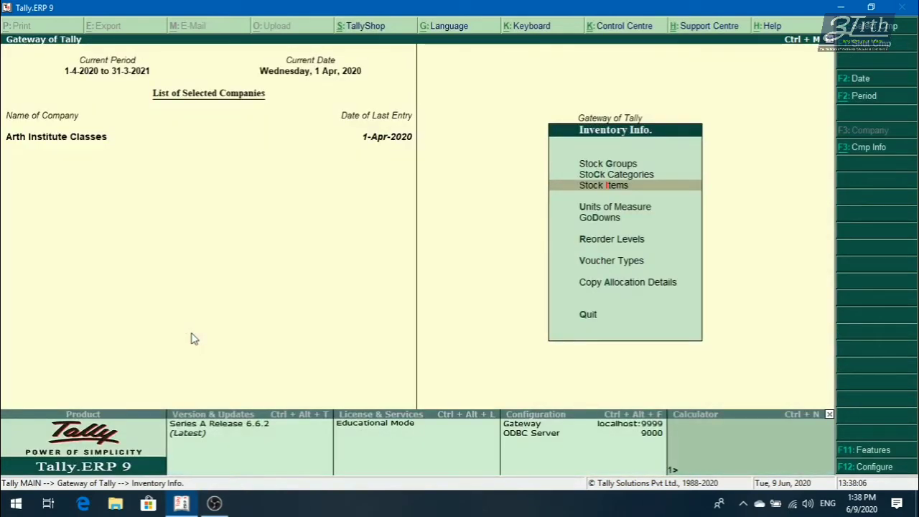
{"action": "key", "text": "Down"}
{"action": "key", "text": "Down"}
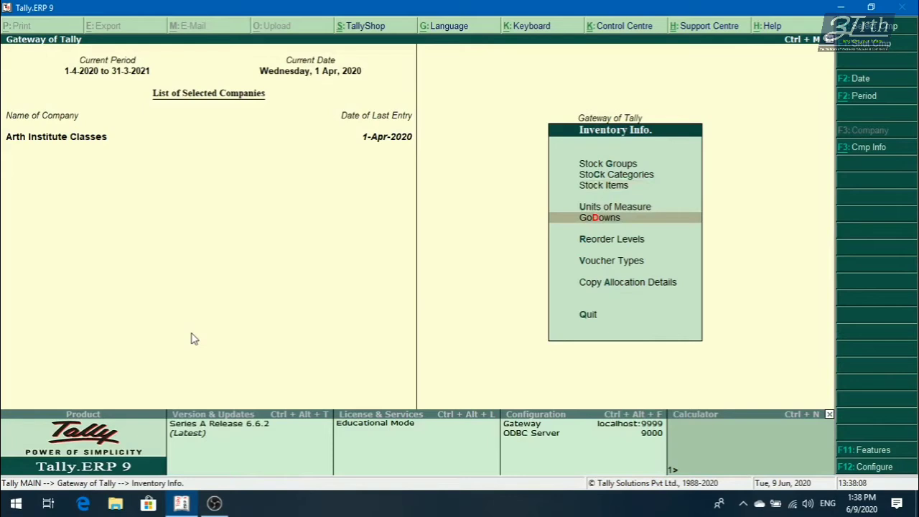
{"action": "key", "text": "Up"}
{"action": "key", "text": "Up"}
{"action": "key", "text": "Up"}
{"action": "key", "text": "Up"}
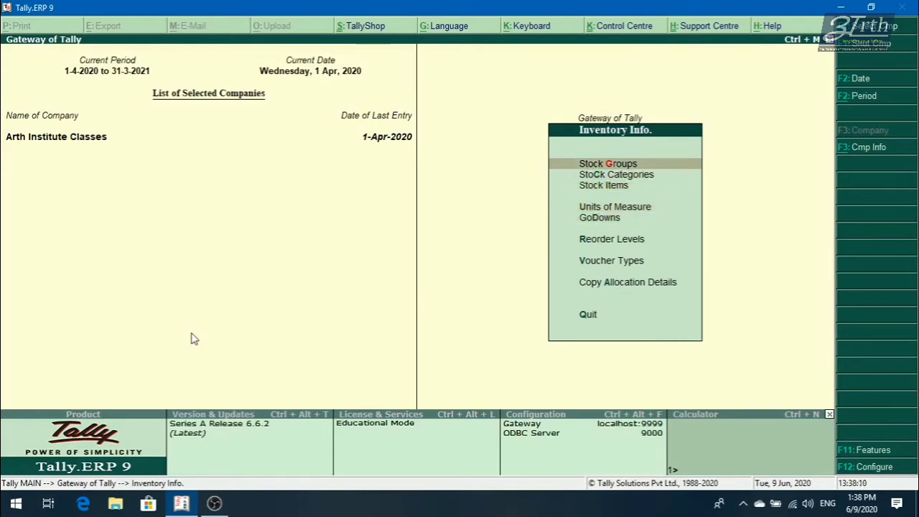
{"action": "key", "text": "Down"}
{"action": "key", "text": "Down"}
{"action": "key", "text": "Down"}
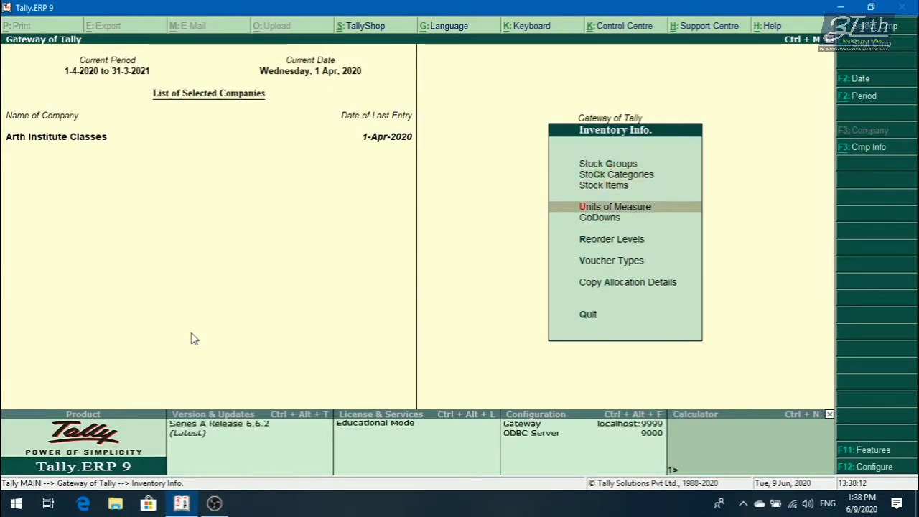
{"action": "key", "text": "Up"}
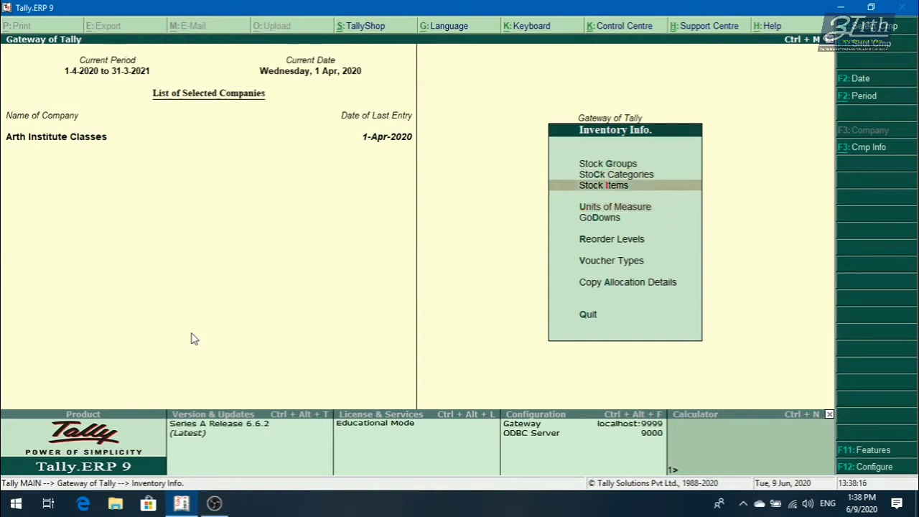
- Leave the inventory masters and open accounting voucher creation
{"action": "key", "text": "Escape"}
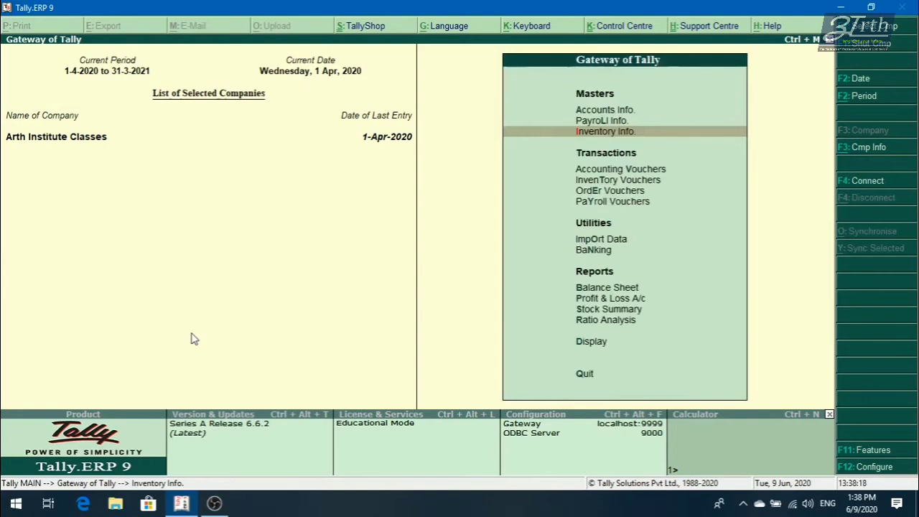
{"action": "key", "text": "Down"}
{"action": "key", "text": "Down"}
{"action": "key", "text": "Up"}
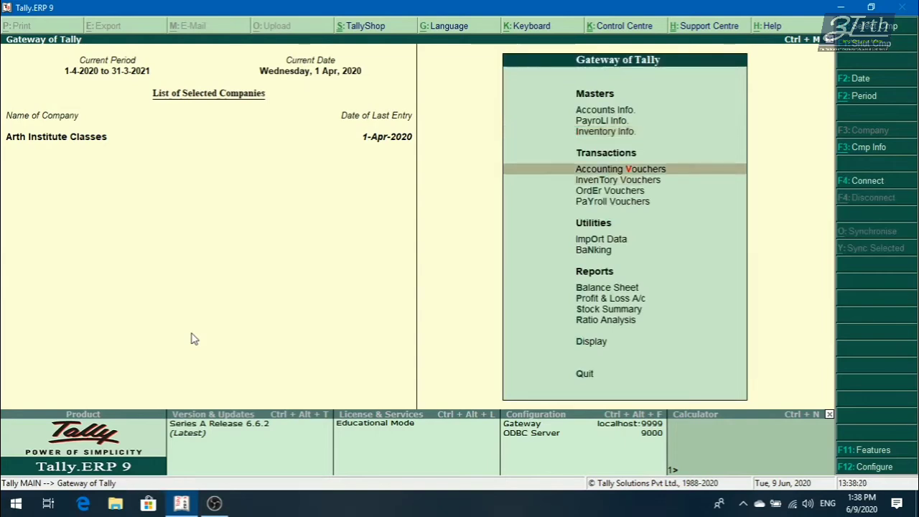
{"action": "key", "text": "Return"}
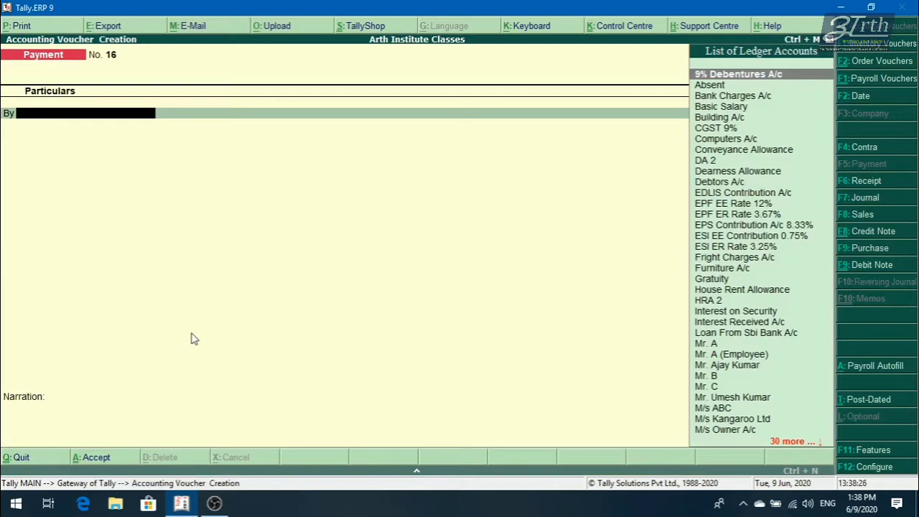
- View each accounting voucher type in turn: Contra, Payment, Receipt, Journal, Sales, Purchase, Credit Note and Debit Note
{"action": "key", "text": "F4"}
{"action": "key", "text": "F5"}
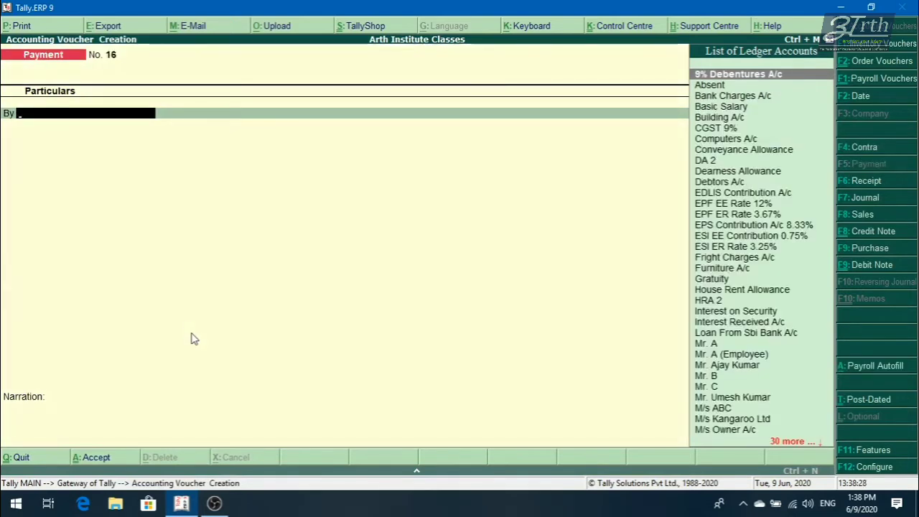
{"action": "key", "text": "F6"}
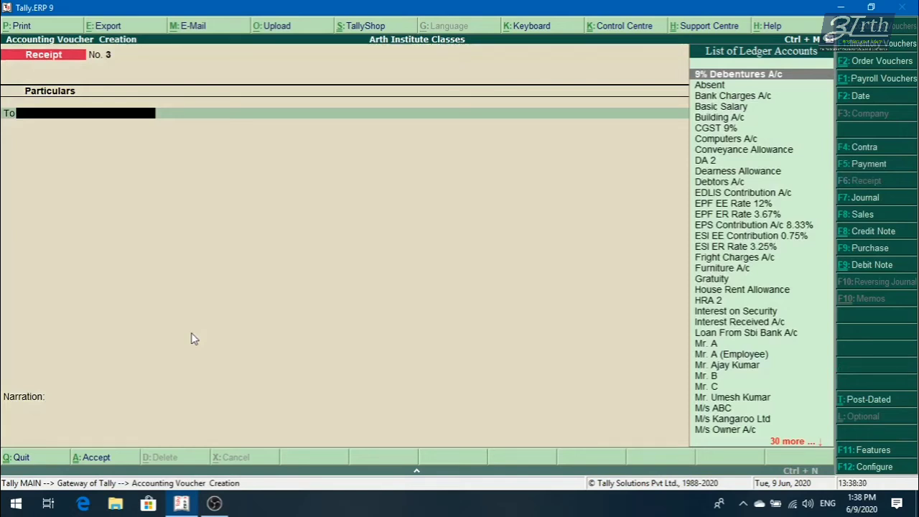
{"action": "key", "text": "F7"}
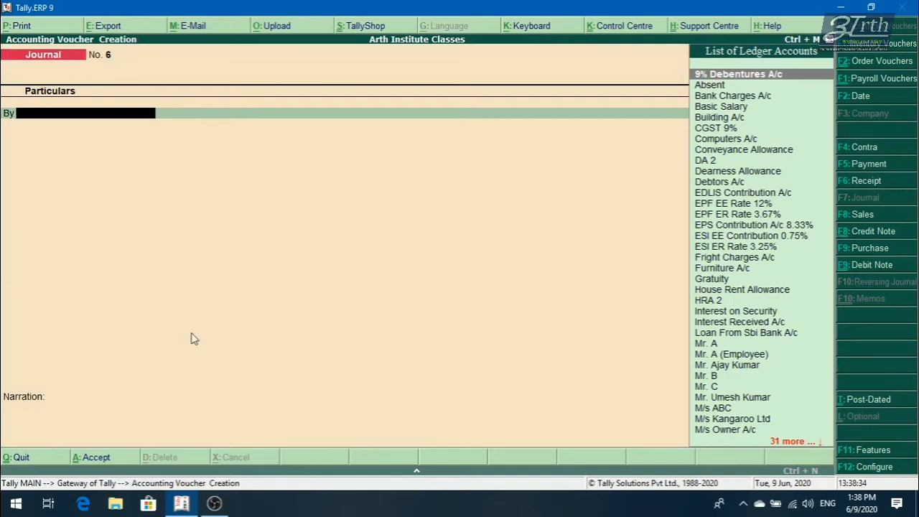
{"action": "key", "text": "F8"}
{"action": "key", "text": "F9"}
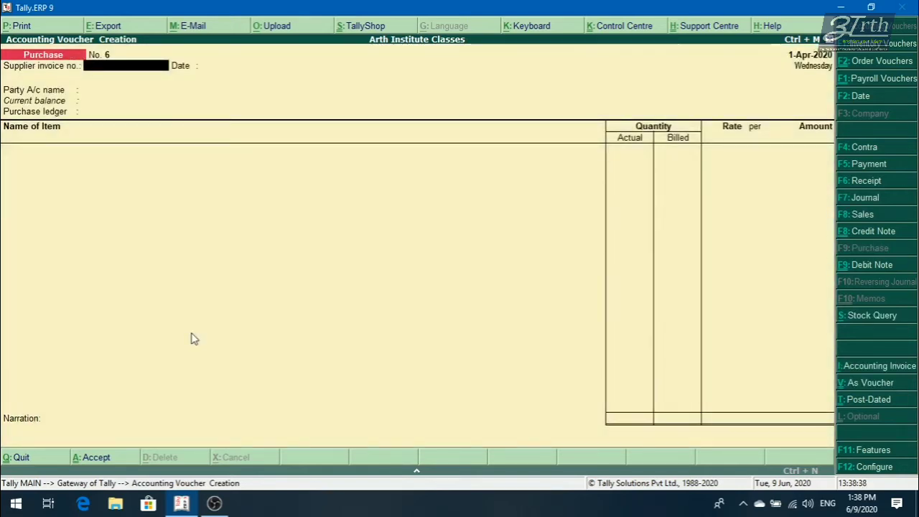
{"action": "key", "text": "ctrl+F8"}
{"action": "key", "text": "ctrl+F9"}
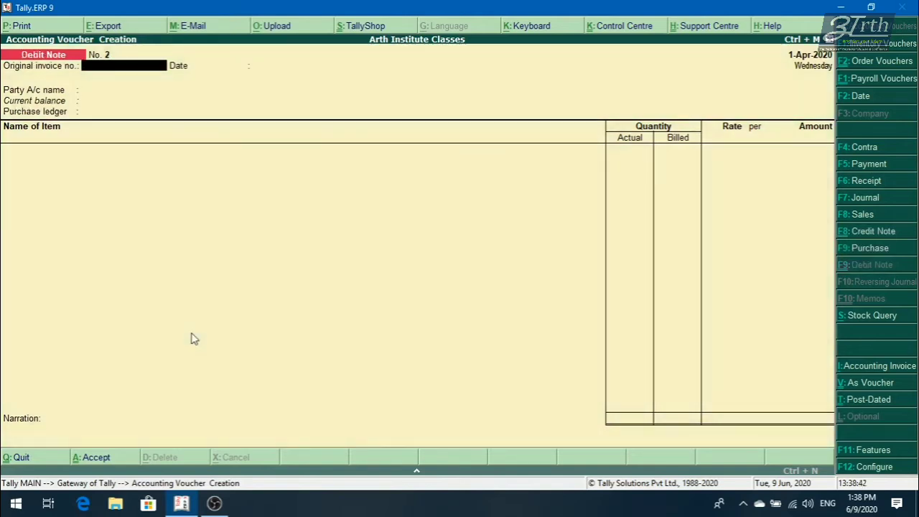
- Revisit the Contra, Payment and Receipt vouchers, go back to Contra, and bring up the Journal voucher to compare their entry screens
{"action": "key", "text": "ctrl+v"}
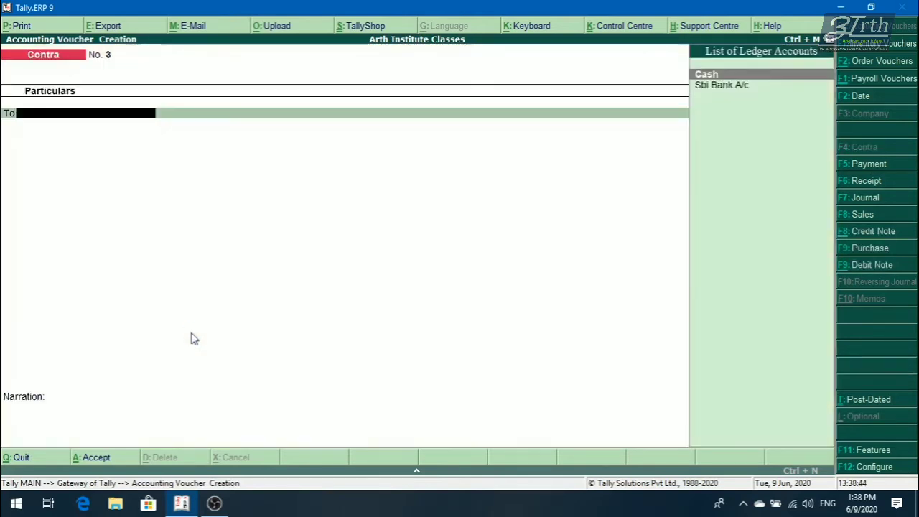
{"action": "key", "text": "F5"}
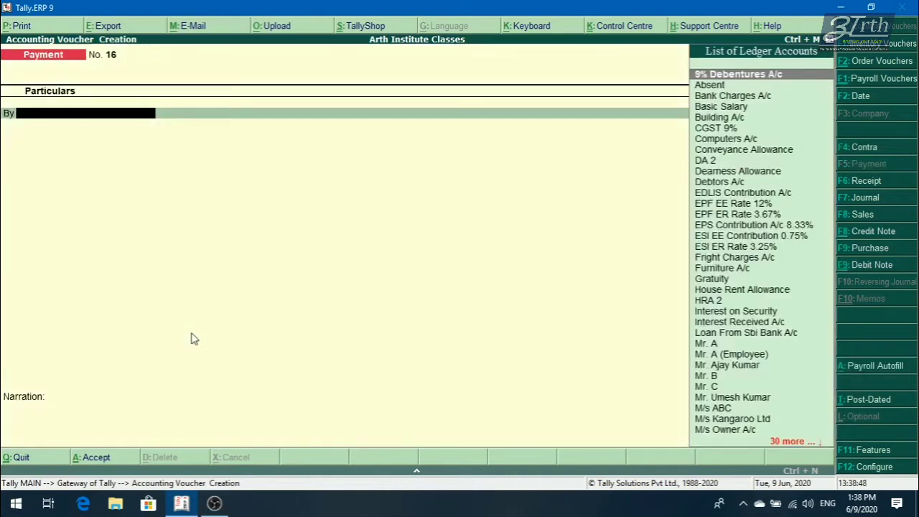
{"action": "key", "text": "F6"}
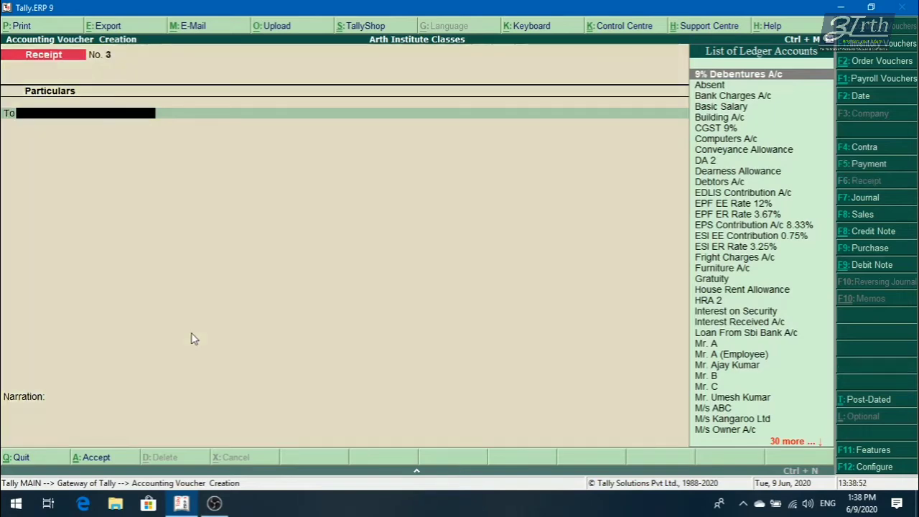
{"action": "key", "text": "F4"}
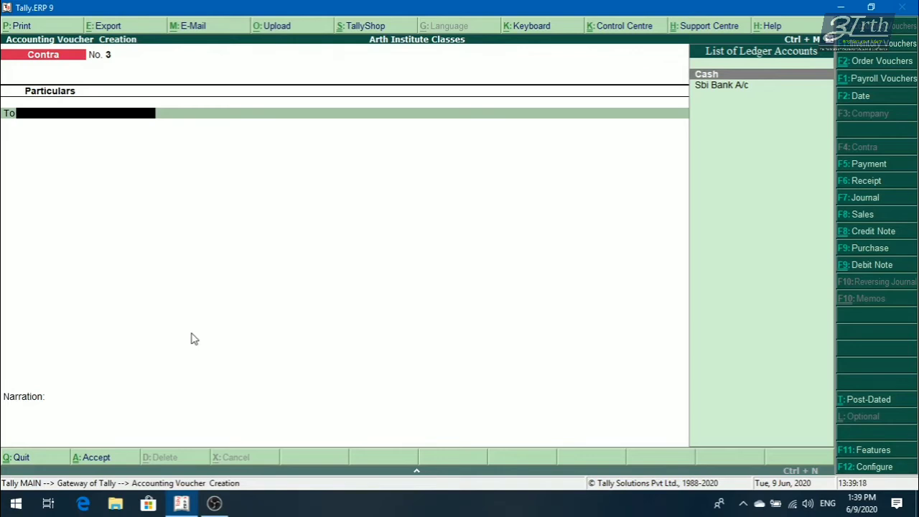
{"action": "key", "text": "F7"}
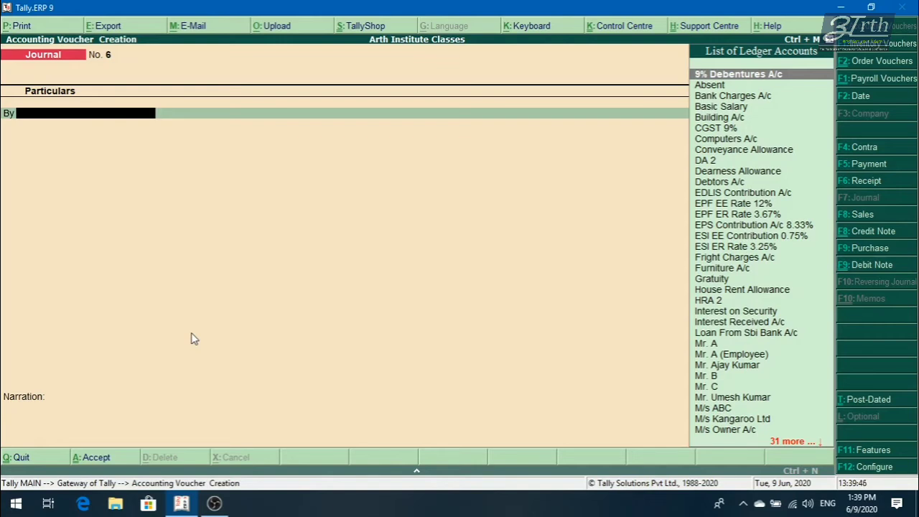
- View the Sales and Purchase vouchers in voucher mode, return Purchase to invoice mode and quit voucher creation
{"action": "key", "text": "F8"}
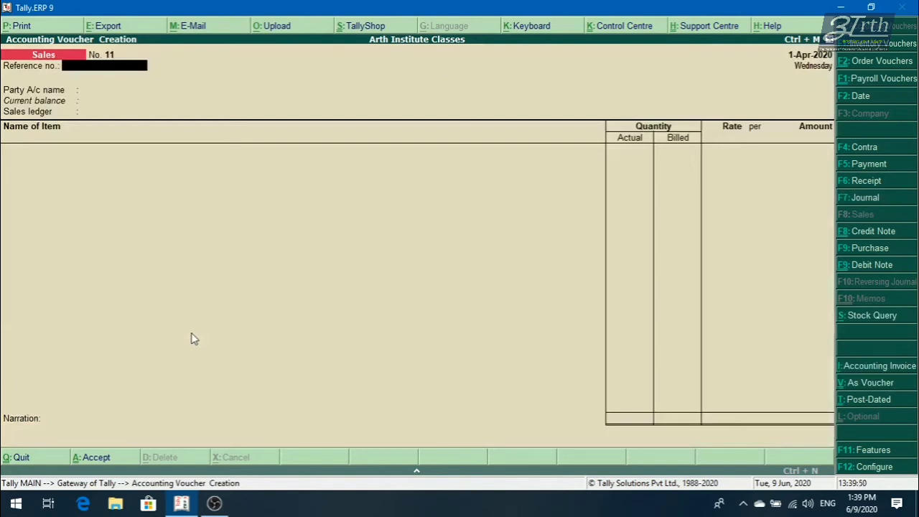
{"action": "key", "text": "ctrl+v"}
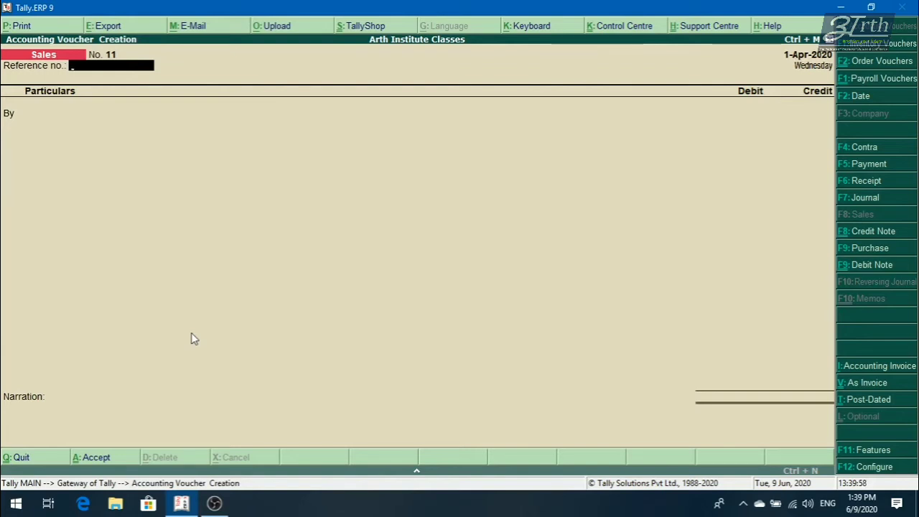
{"action": "key", "text": "F9"}
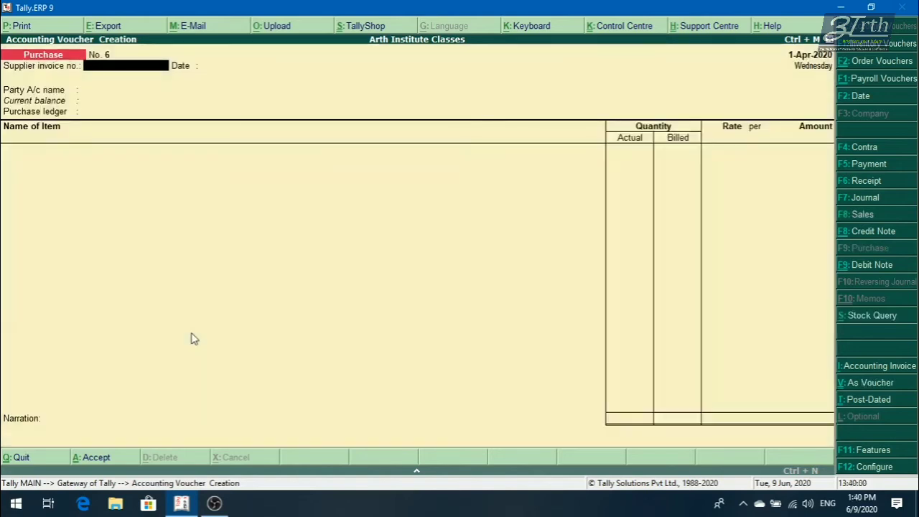
{"action": "key", "text": "ctrl+v"}
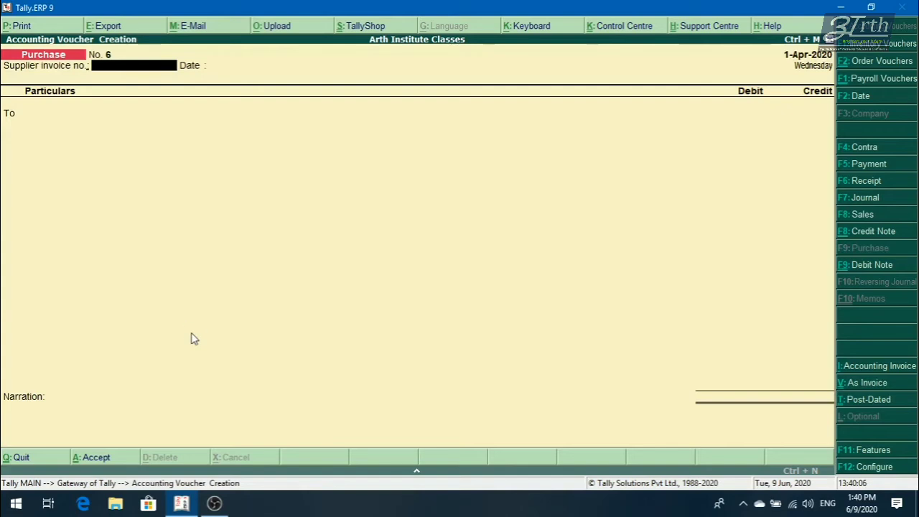
{"action": "key", "text": "ctrl+v"}
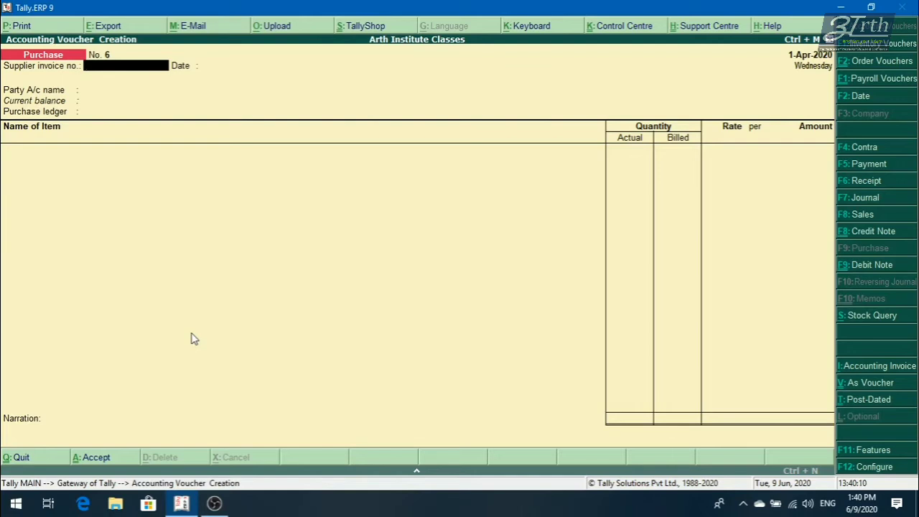
{"action": "key", "text": "Escape"}
{"action": "key", "text": "y"}
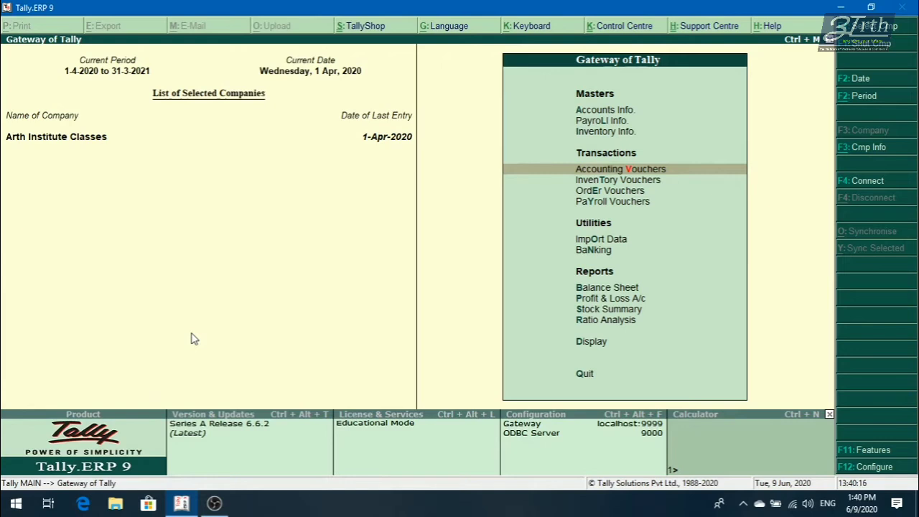
- Reopen accounting voucher creation to view the Purchase and Sales invoice screens, then quit without recording an entry
{"action": "key", "text": "Return"}
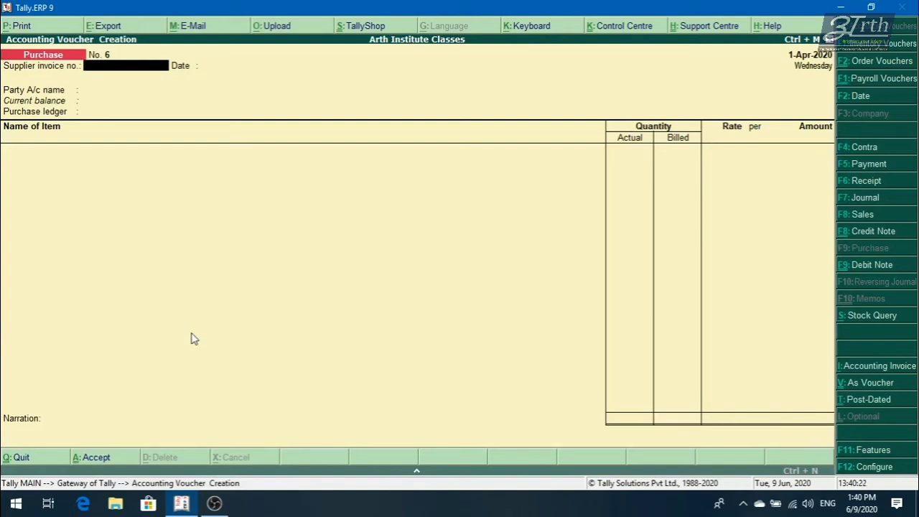
{"action": "key", "text": "F8"}
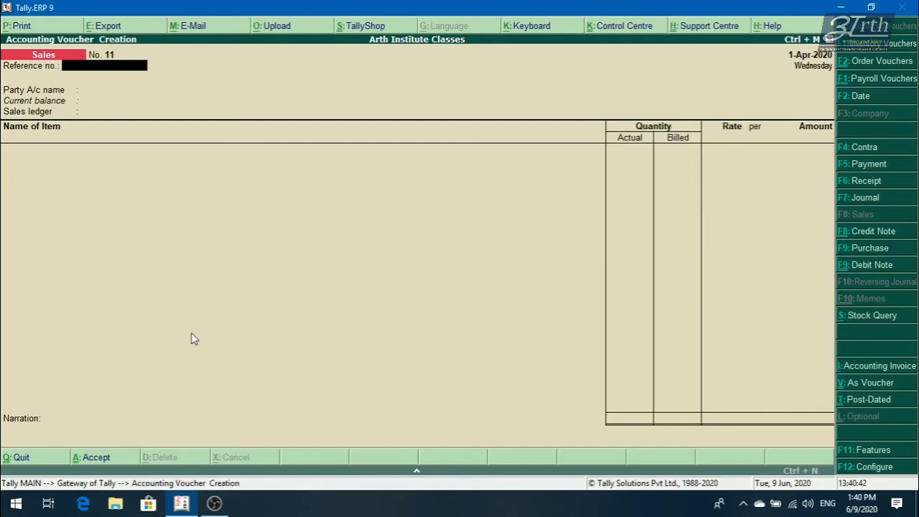
{"action": "key", "text": "Escape"}
{"action": "key", "text": "y"}
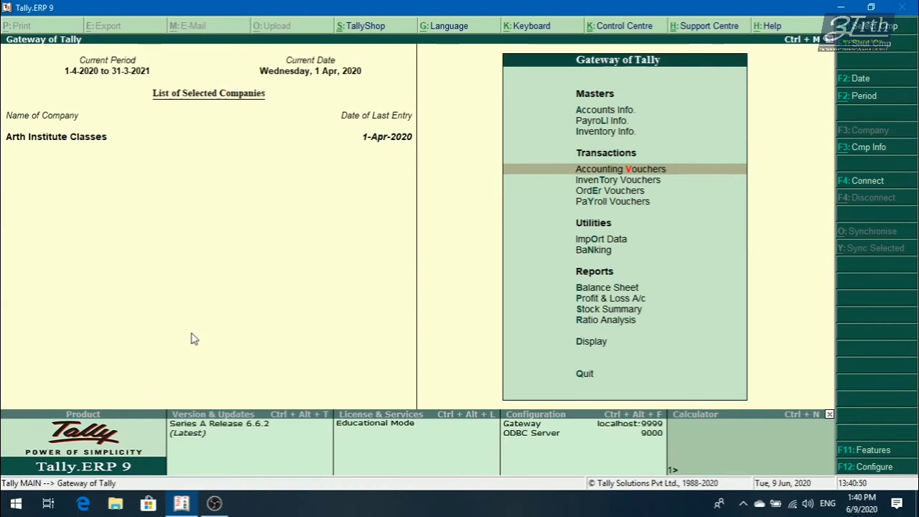
- Bring up the Balance Sheet report and show it in detailed form
{"action": "key", "text": "Down"}
{"action": "key", "text": "Down"}
{"action": "key", "text": "Down"}
{"action": "key", "text": "Down"}
{"action": "key", "text": "Down"}
{"action": "key", "text": "Down"}
{"action": "key", "text": "Down"}
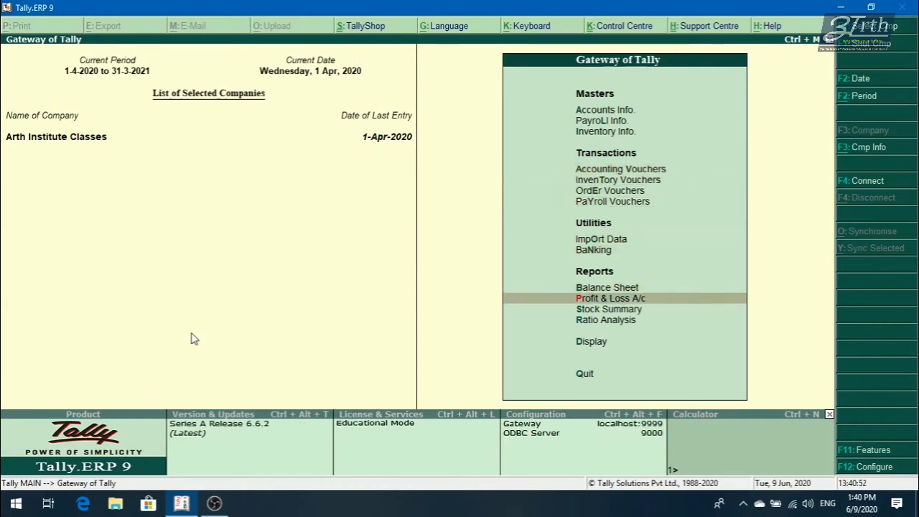
{"action": "key", "text": "Up"}
{"action": "key", "text": "Return"}
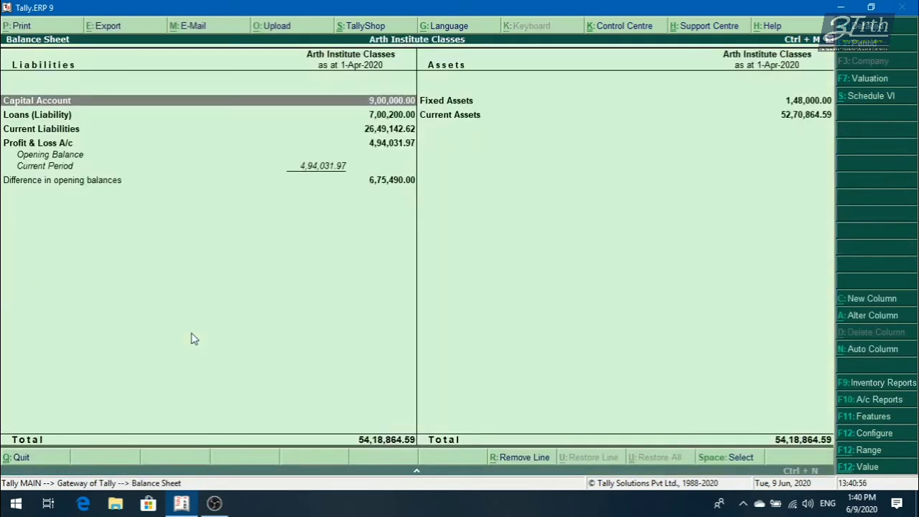
{"action": "key", "text": "alt+F1"}
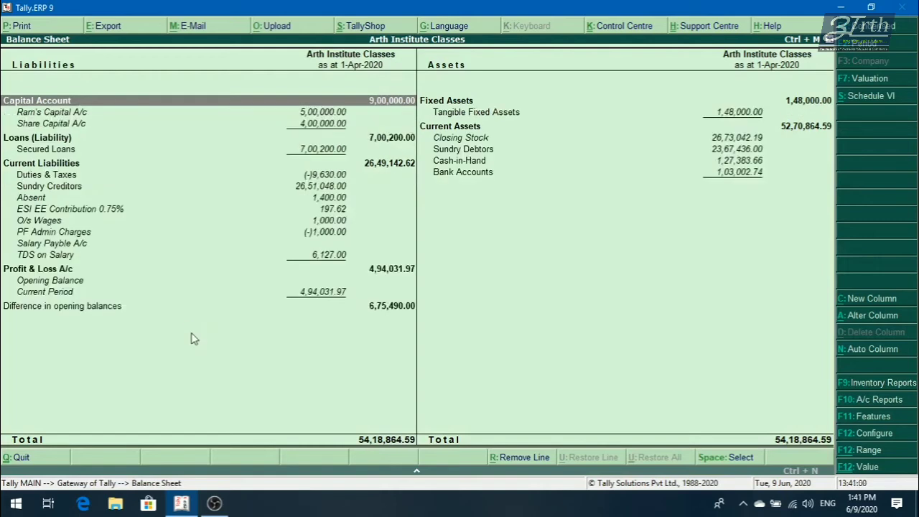
- Set the Balance Sheet period from 1-4-2020 to 31-3-2021
{"action": "key", "text": "alt+F2"}
{"action": "key", "text": "Return"}
{"action": "type", "text": "3"}
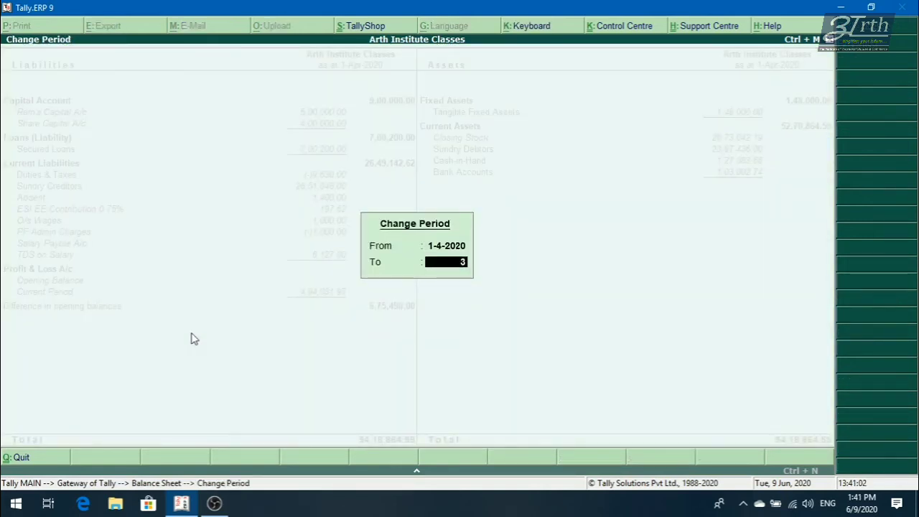
{"action": "type", "text": "1-3"}
{"action": "key", "text": "Return"}
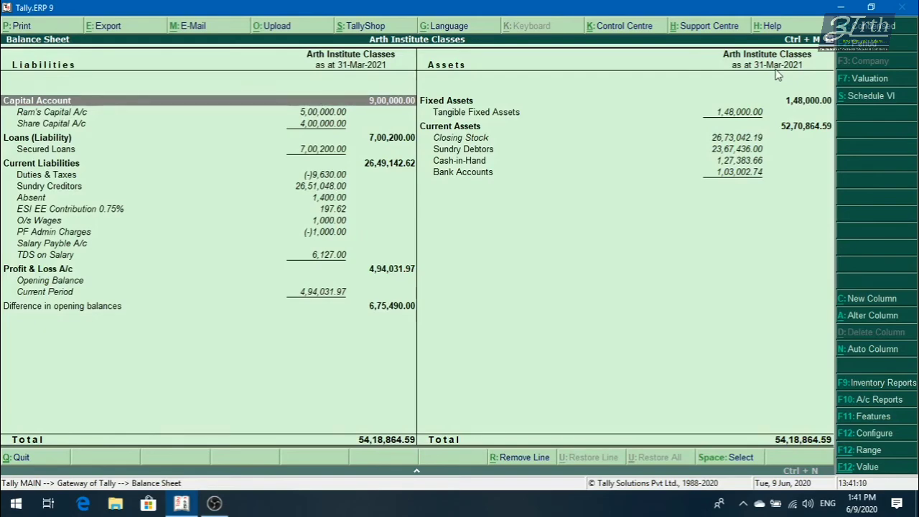
- Preview the printed Balance Sheet, enlarge the page for reading and return to the report without printing
{"action": "key", "text": "alt+p"}
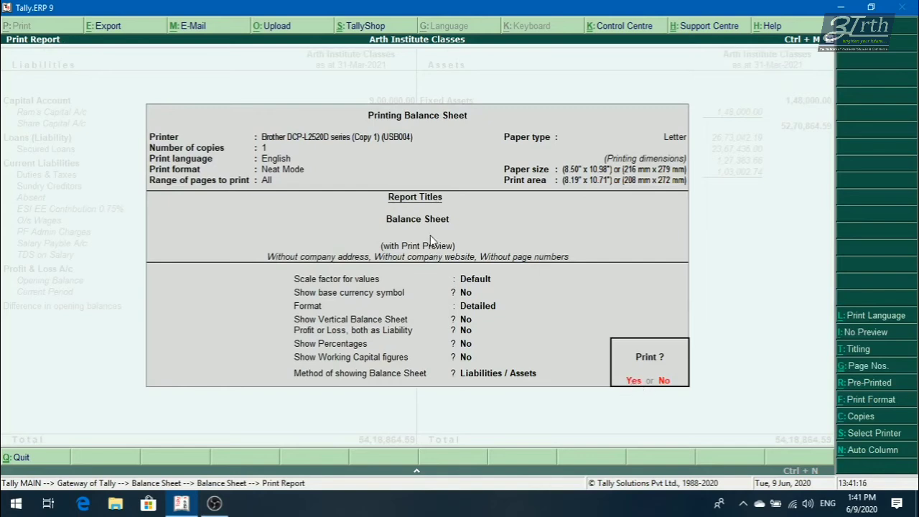
{"action": "left_click", "coordinate": [636, 381]}
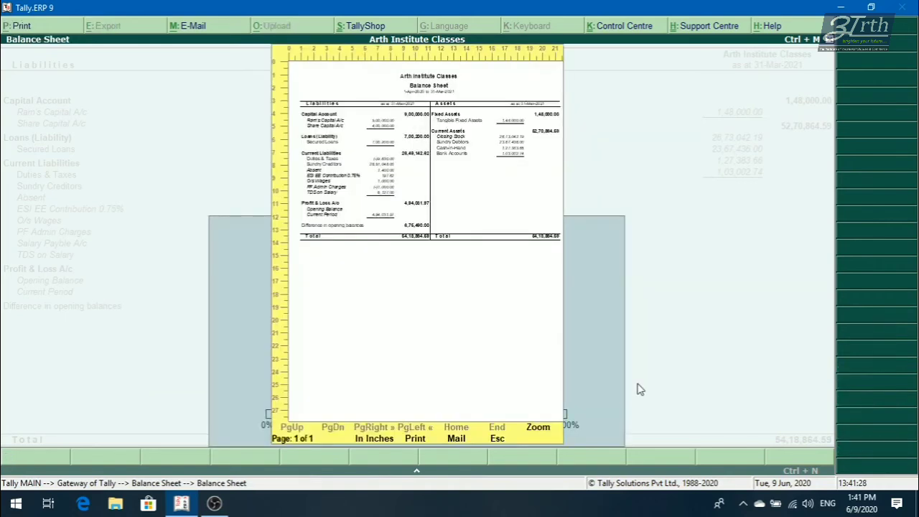
{"action": "left_click", "coordinate": [535, 428]}
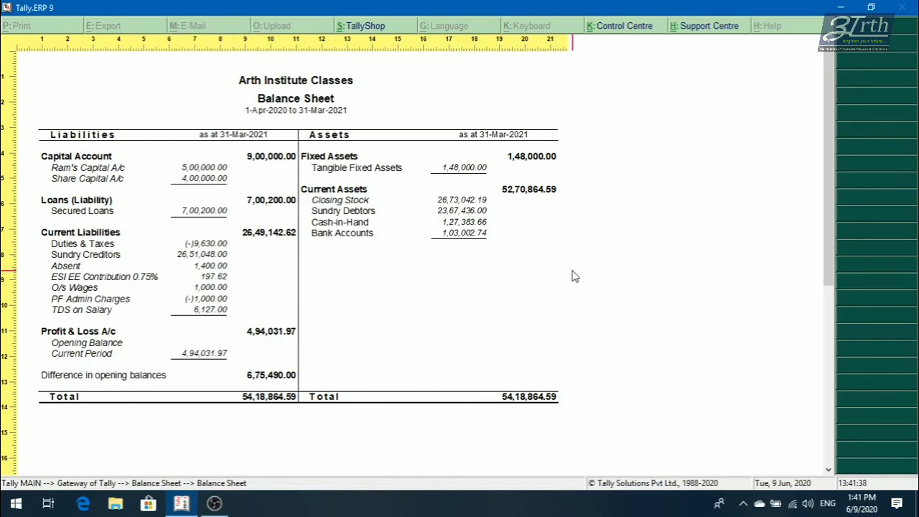
{"action": "key", "text": "Escape"}
{"action": "key", "text": "Escape"}
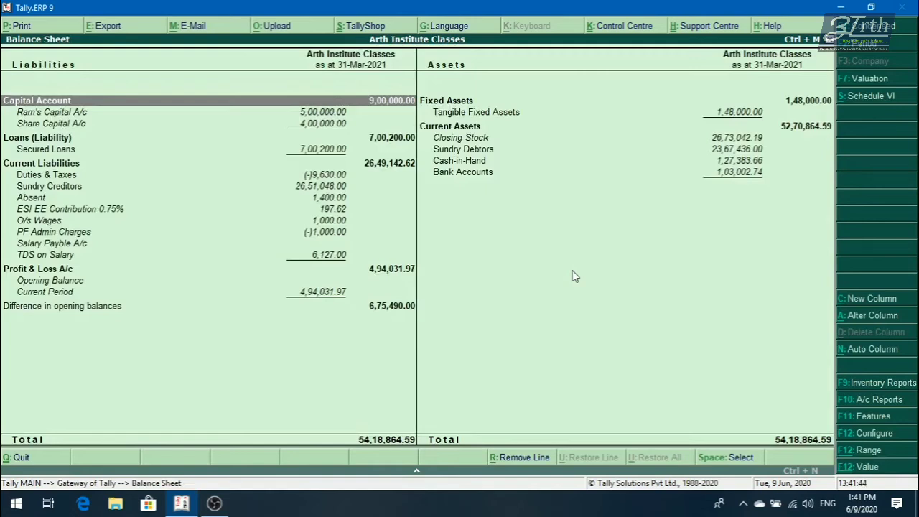
- Review the Balance Sheet's export language and file format options, then quit the report without exporting
{"action": "key", "text": "alt+e"}
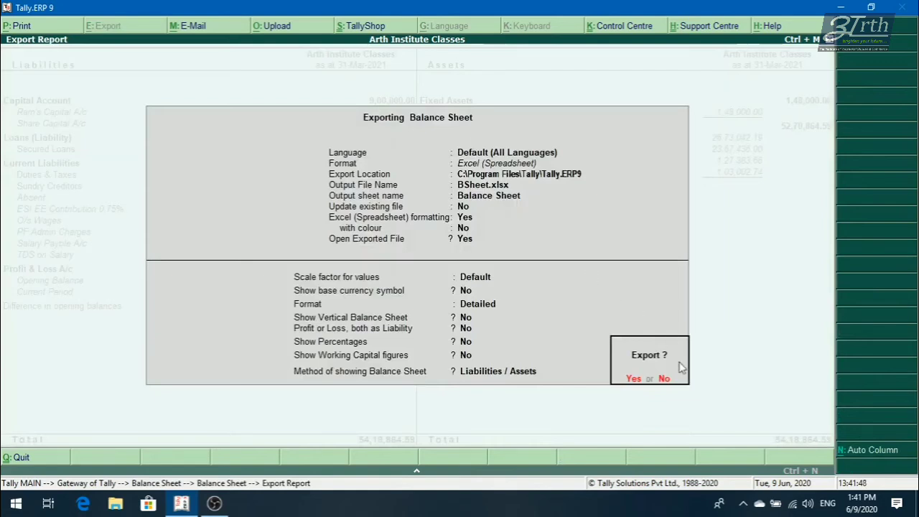
{"action": "left_click", "coordinate": [662, 380]}
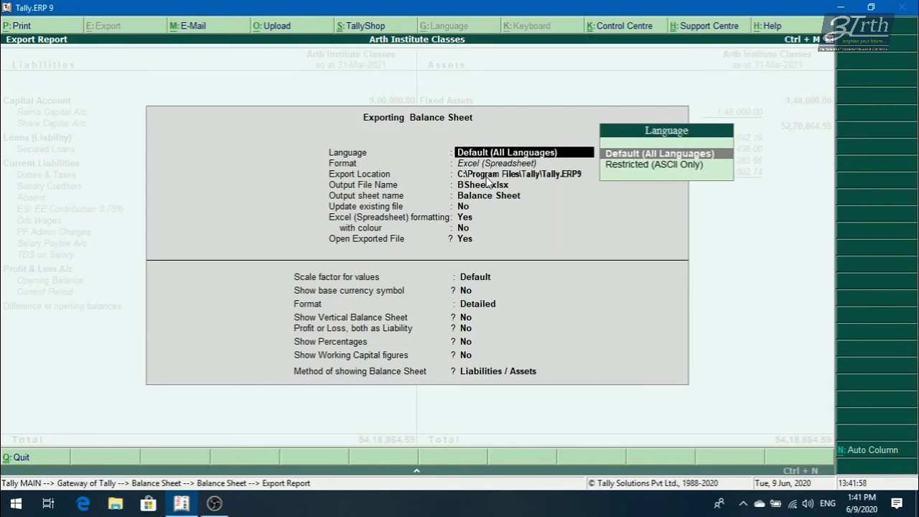
{"action": "key", "text": "Return"}
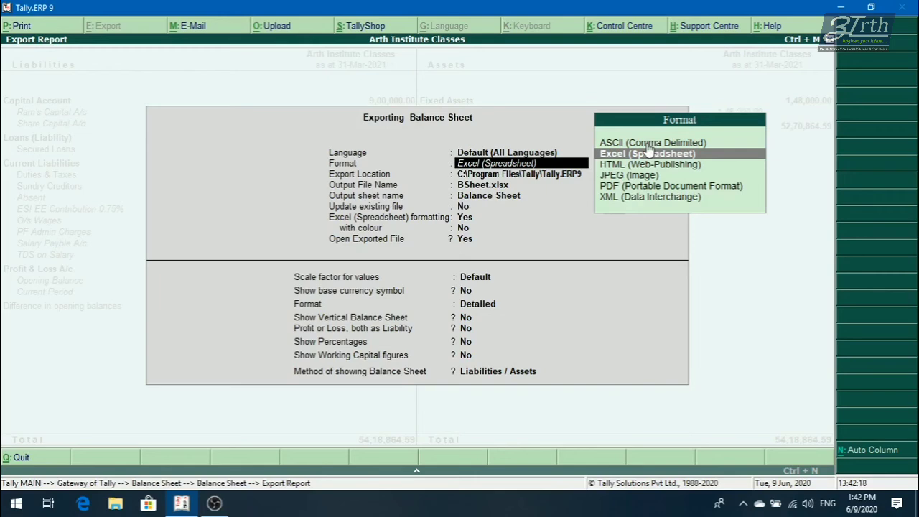
{"action": "key", "text": "Escape"}
{"action": "key", "text": "Escape"}
{"action": "key", "text": "Escape"}
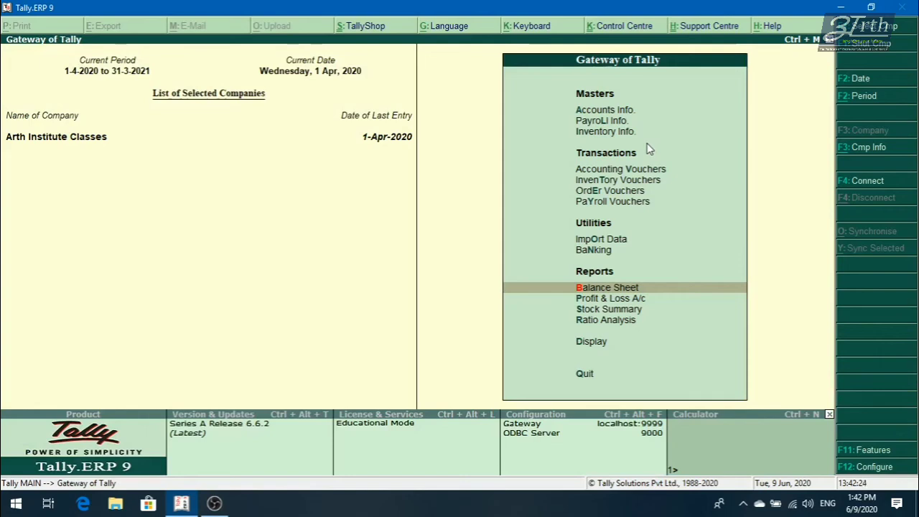
- Look over the report entries on the Gateway of Tally and bring up the Display Menu
{"action": "key", "text": "Down"}
{"action": "key", "text": "Down"}
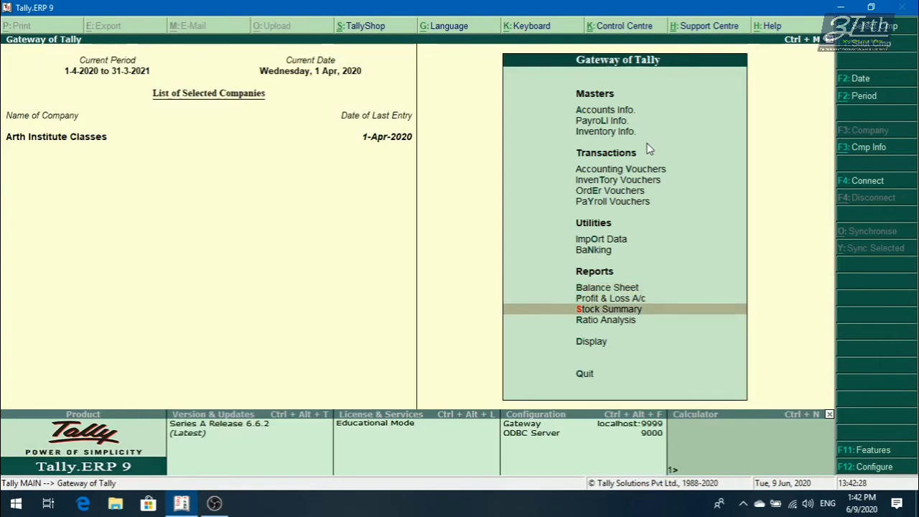
{"action": "key", "text": "Up"}
{"action": "key", "text": "Down"}
{"action": "key", "text": "Down"}
{"action": "key", "text": "Down"}
{"action": "key", "text": "Up"}
{"action": "key", "text": "Up"}
{"action": "key", "text": "Up"}
{"action": "key", "text": "Up"}
{"action": "key", "text": "Down"}
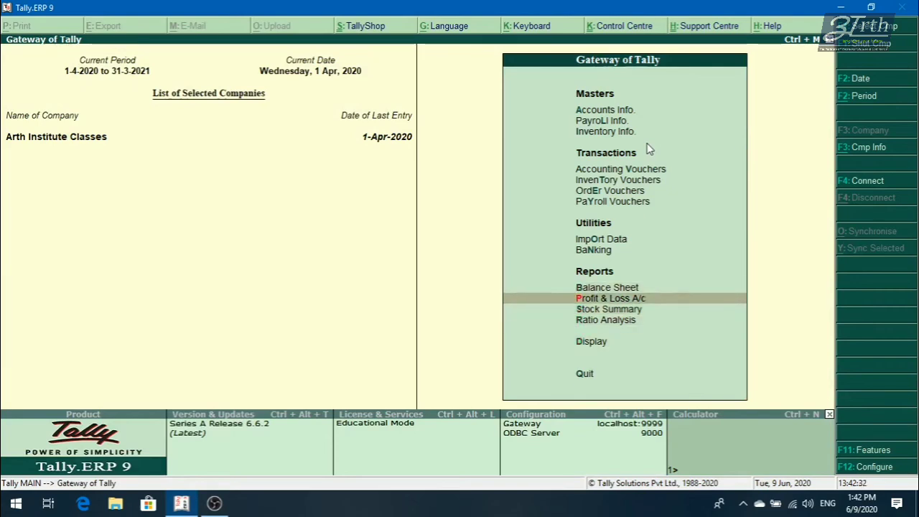
{"action": "key", "text": "Down"}
{"action": "key", "text": "Down"}
{"action": "key", "text": "Down"}
{"action": "key", "text": "Return"}
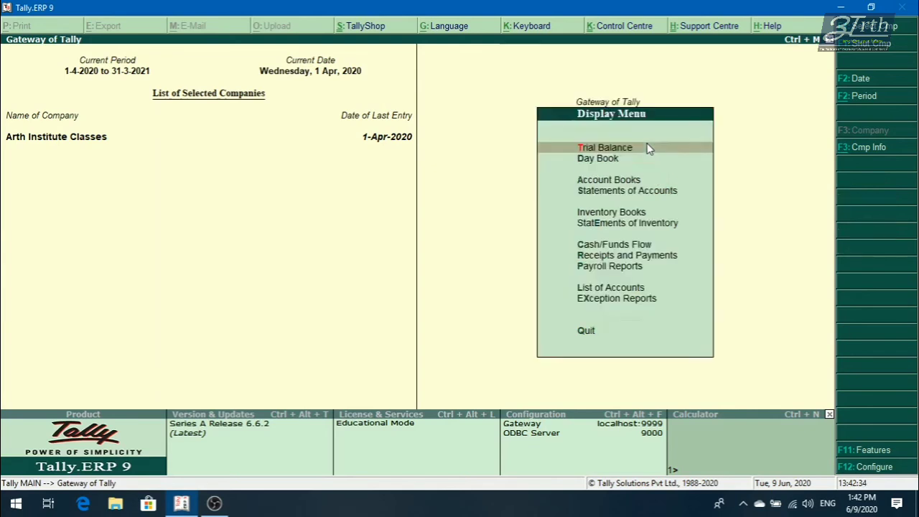
{"action": "key", "text": "Down"}
{"action": "key", "text": "Down"}
{"action": "key", "text": "Down"}
{"action": "key", "text": "Down"}
{"action": "key", "text": "Down"}
{"action": "key", "text": "Down"}
{"action": "key", "text": "Down"}
{"action": "key", "text": "Down"}
{"action": "key", "text": "Down"}
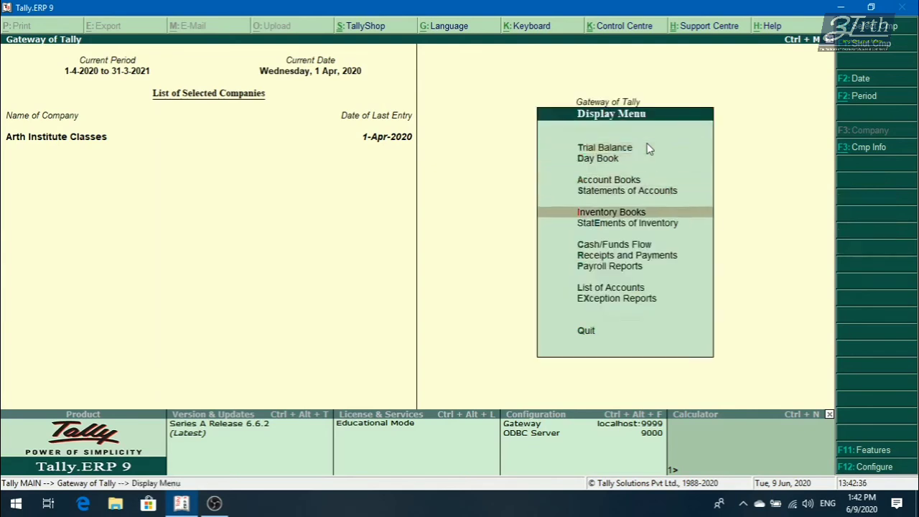
{"action": "key", "text": "Up"}
{"action": "key", "text": "Up"}
{"action": "key", "text": "Up"}
{"action": "key", "text": "Up"}
{"action": "key", "text": "Up"}
{"action": "key", "text": "Up"}
{"action": "key", "text": "Up"}
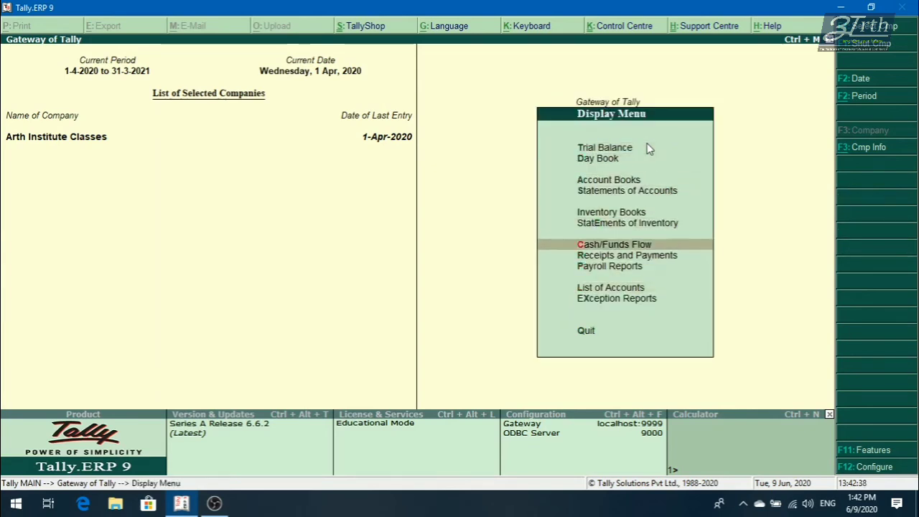
- View the Cash/Bank Book summary in Account Books, then return to the Gateway of Tally
{"action": "key", "text": "Return"}
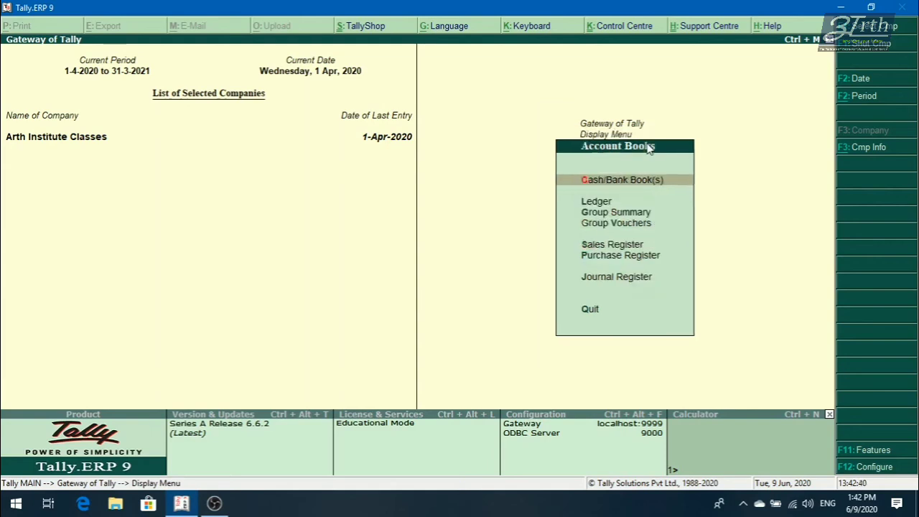
{"action": "key", "text": "Return"}
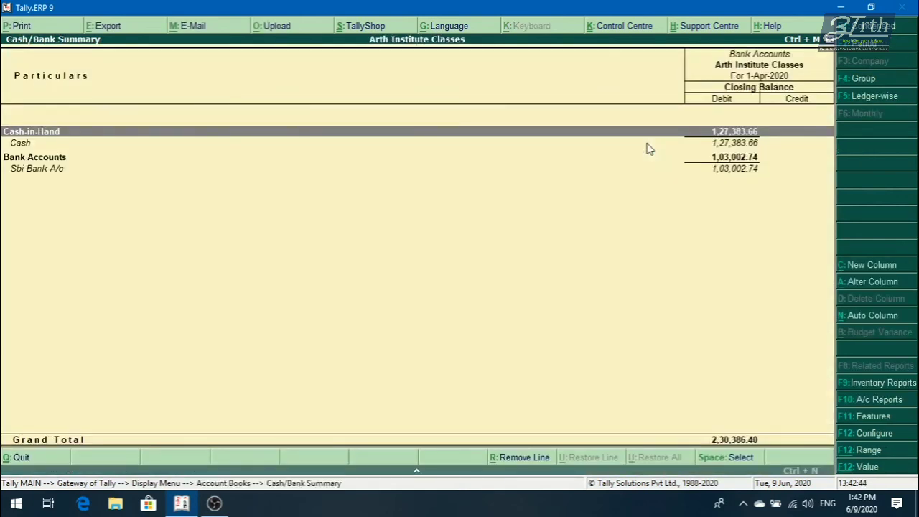
{"action": "key", "text": "Escape"}
{"action": "key", "text": "Escape"}
{"action": "key", "text": "Escape"}
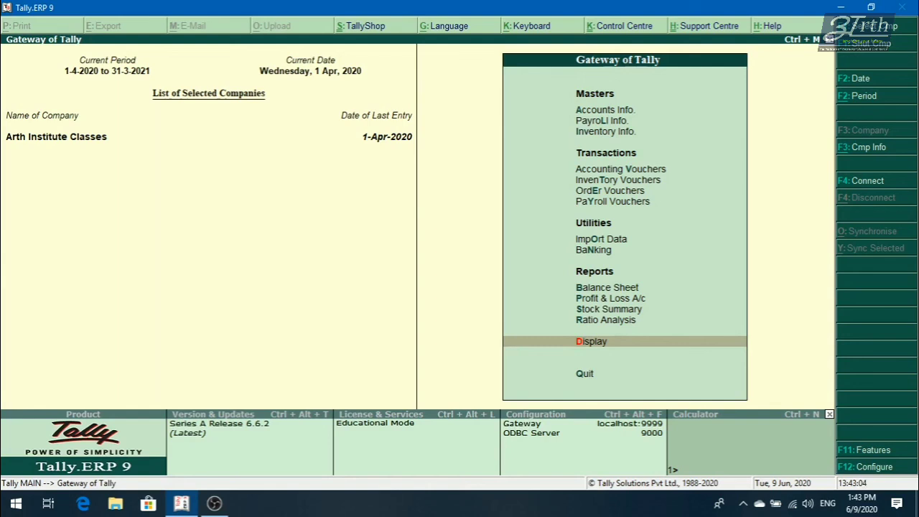
{"action": "key", "text": "Up"}
{"action": "key", "text": "Up"}
{"action": "key", "text": "Up"}
{"action": "key", "text": "Up"}
{"action": "key", "text": "Up"}
{"action": "key", "text": "Up"}
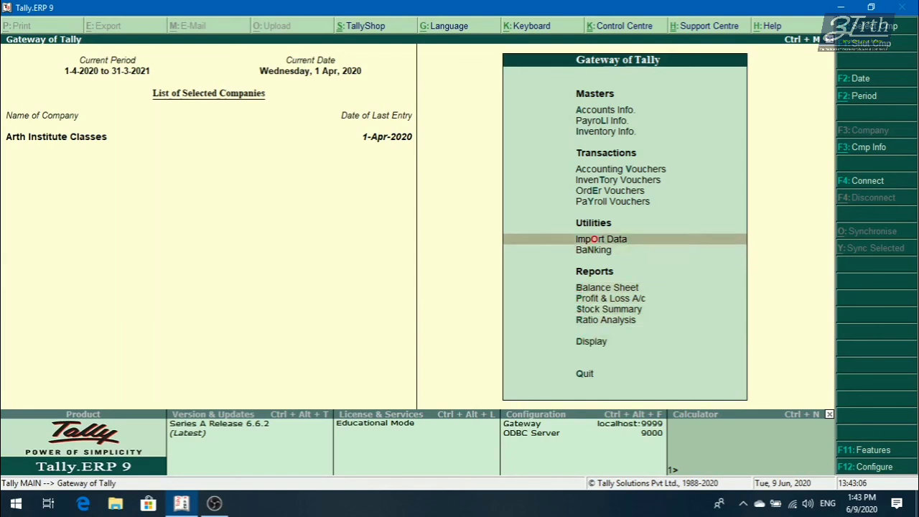
{"action": "key", "text": "Up"}
{"action": "key", "text": "Up"}
{"action": "key", "text": "Up"}
{"action": "key", "text": "Up"}
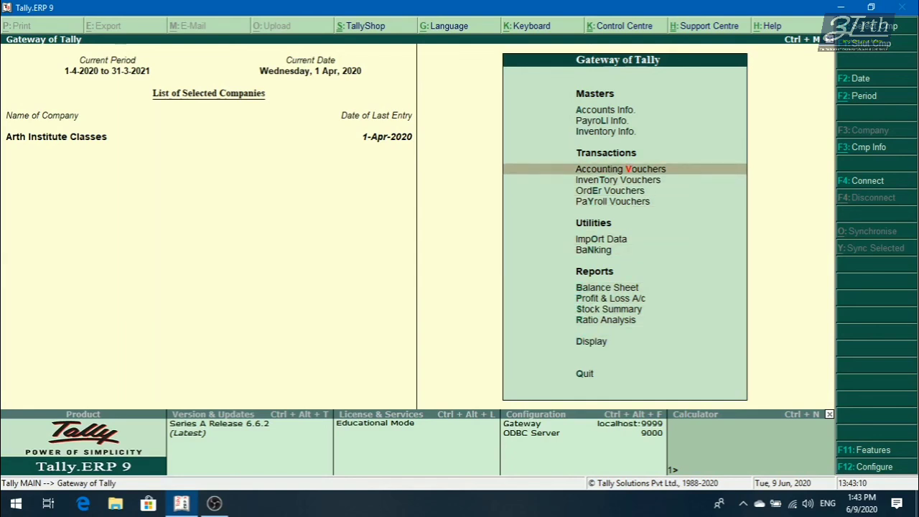
- Bring up the Day Book and examine its list of recorded vouchers down to the Sales entries
{"action": "key", "text": "d"}
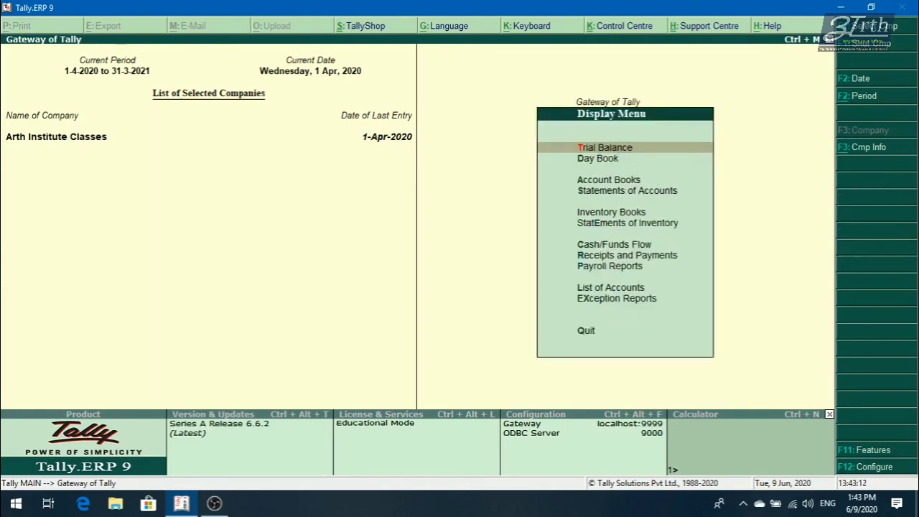
{"action": "key", "text": "Down"}
{"action": "key", "text": "Return"}
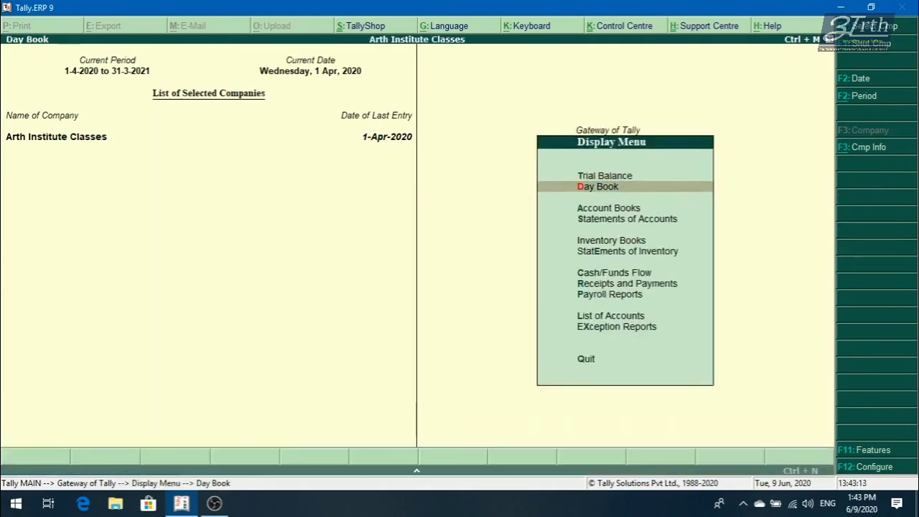
{"action": "key", "text": "Down"}
{"action": "key", "text": "Down"}
{"action": "key", "text": "Down"}
{"action": "key", "text": "Down"}
{"action": "key", "text": "Down"}
{"action": "key", "text": "Down"}
{"action": "key", "text": "Down"}
{"action": "key", "text": "Down"}
{"action": "key", "text": "Down"}
{"action": "key", "text": "Down"}
{"action": "key", "text": "Down"}
{"action": "key", "text": "Down"}
{"action": "key", "text": "Down"}
{"action": "key", "text": "Down"}
{"action": "key", "text": "Down"}
{"action": "key", "text": "Down"}
{"action": "key", "text": "Down"}
{"action": "key", "text": "Down"}
{"action": "key", "text": "Down"}
{"action": "key", "text": "Down"}
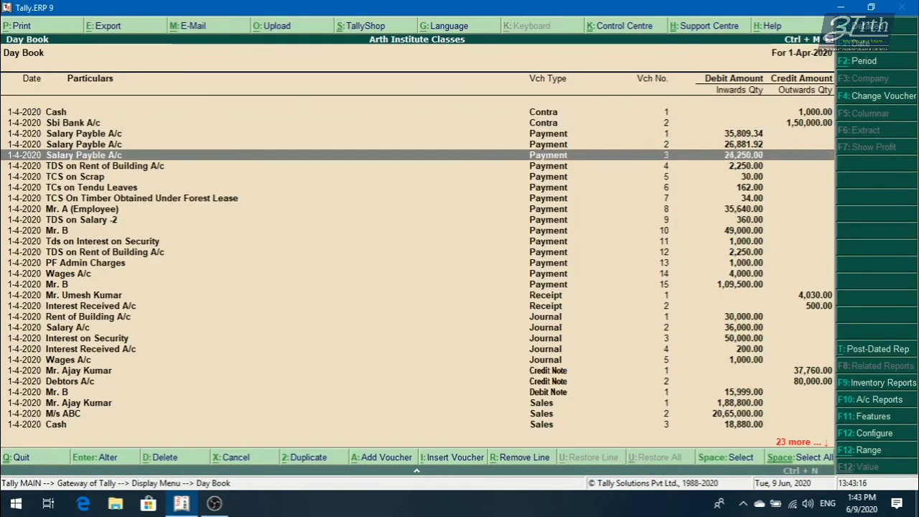
{"action": "key", "text": "Down"}
{"action": "key", "text": "Down"}
{"action": "key", "text": "Down"}
{"action": "key", "text": "Down"}
{"action": "key", "text": "Down"}
{"action": "key", "text": "Down"}
{"action": "key", "text": "Down"}
{"action": "key", "text": "Down"}
{"action": "key", "text": "Down"}
{"action": "key", "text": "Down"}
{"action": "key", "text": "Down"}
{"action": "key", "text": "Down"}
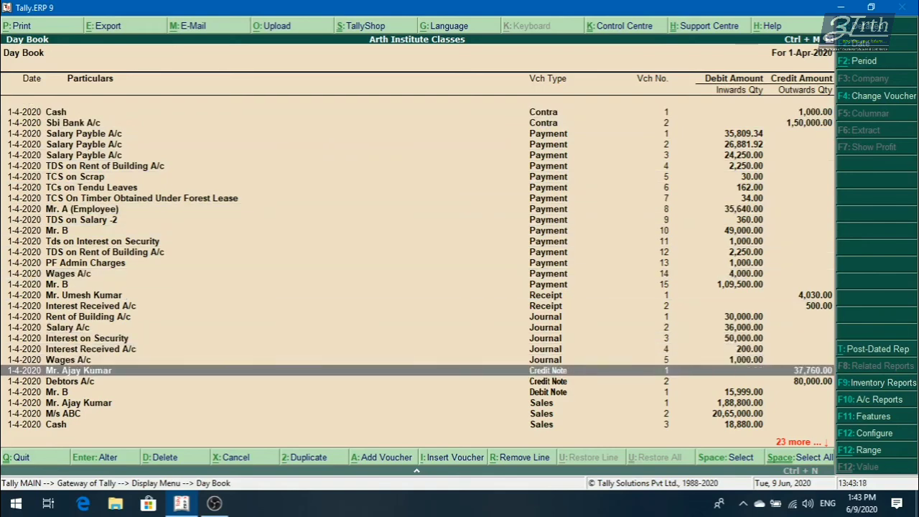
{"action": "key", "text": "Down"}
{"action": "key", "text": "Down"}
{"action": "key", "text": "Down"}
{"action": "key", "text": "Down"}
{"action": "key", "text": "Down"}
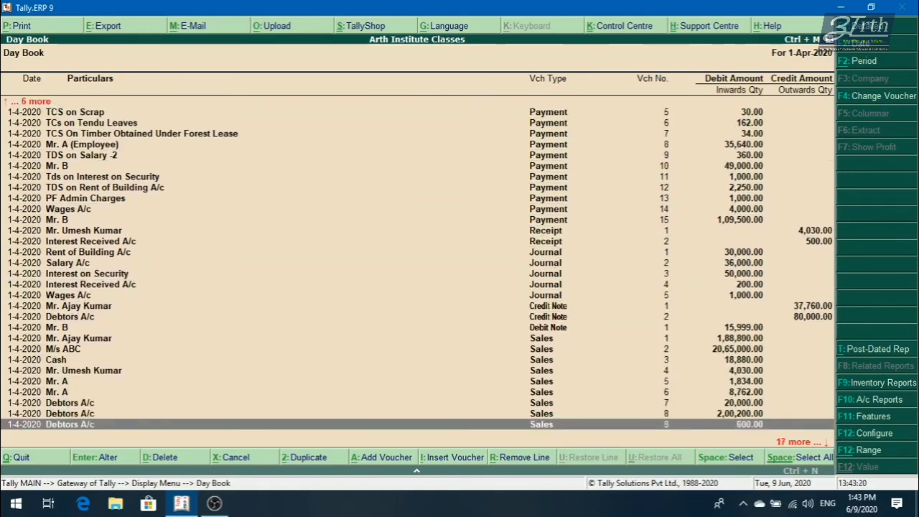
- Delete the Cash sales voucher No. 10 from the Day Book and return to the Gateway of Tally
{"action": "key", "text": "Up"}
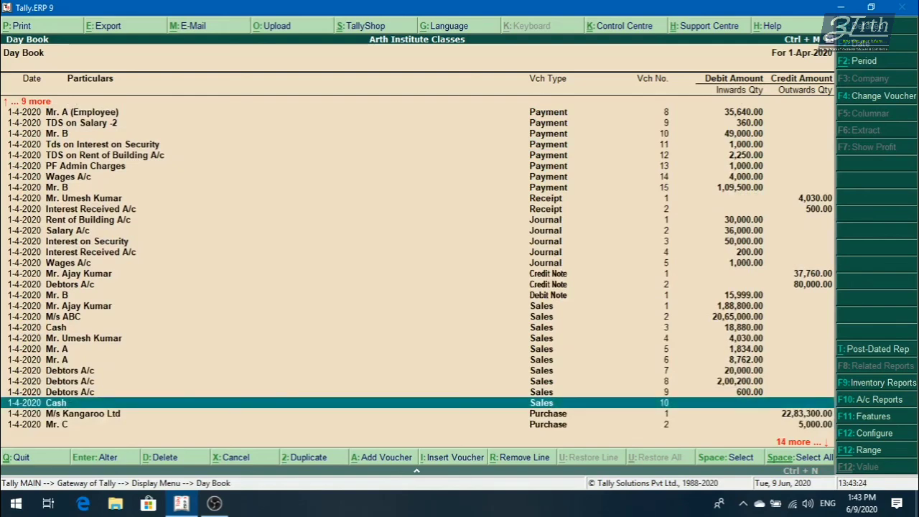
{"action": "key", "text": "Return"}
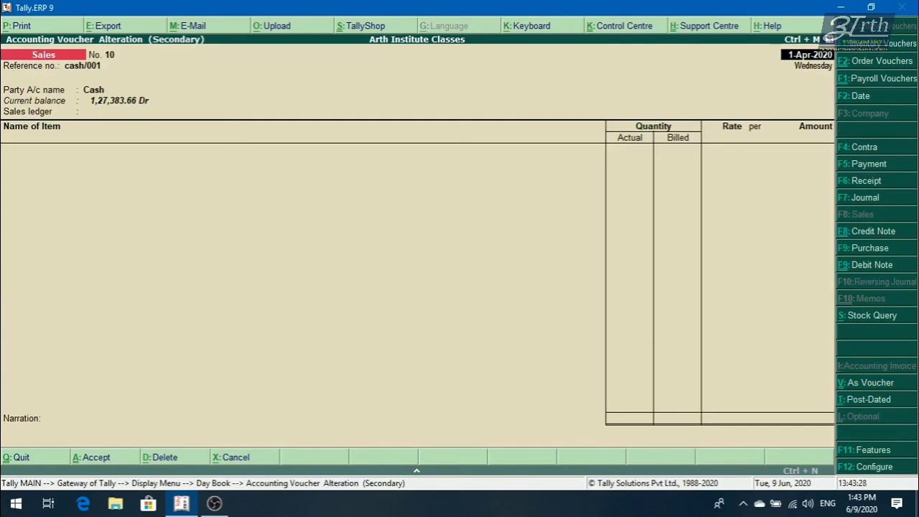
{"action": "key", "text": "alt+d"}
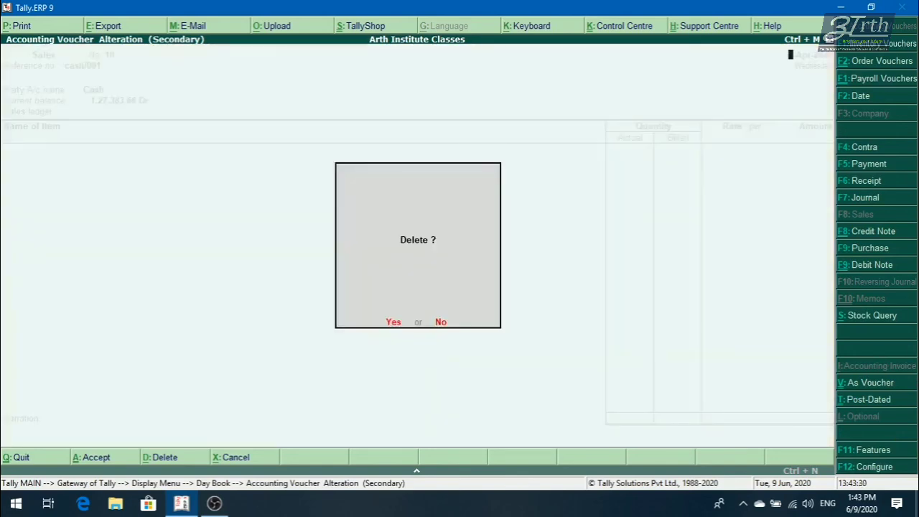
{"action": "key", "text": "Return"}
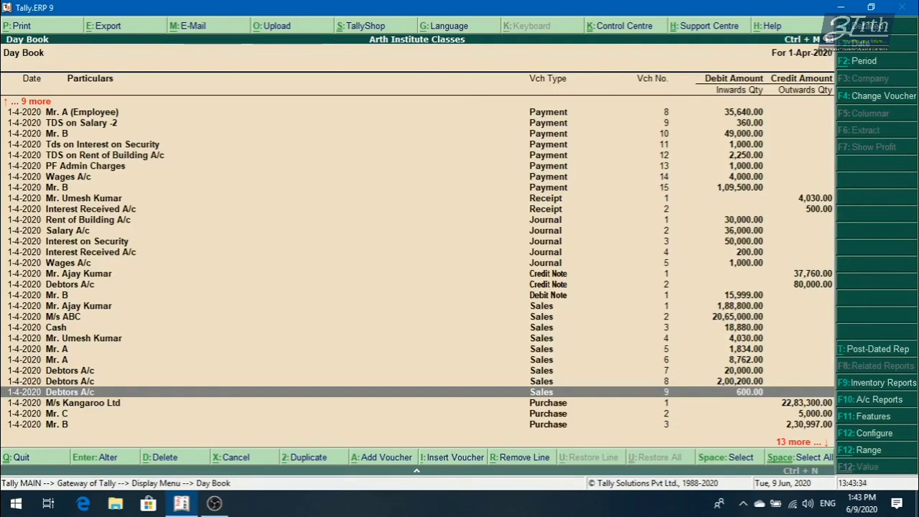
{"action": "key", "text": "Escape"}
{"action": "key", "text": "Escape"}
{"action": "key", "text": "Escape"}
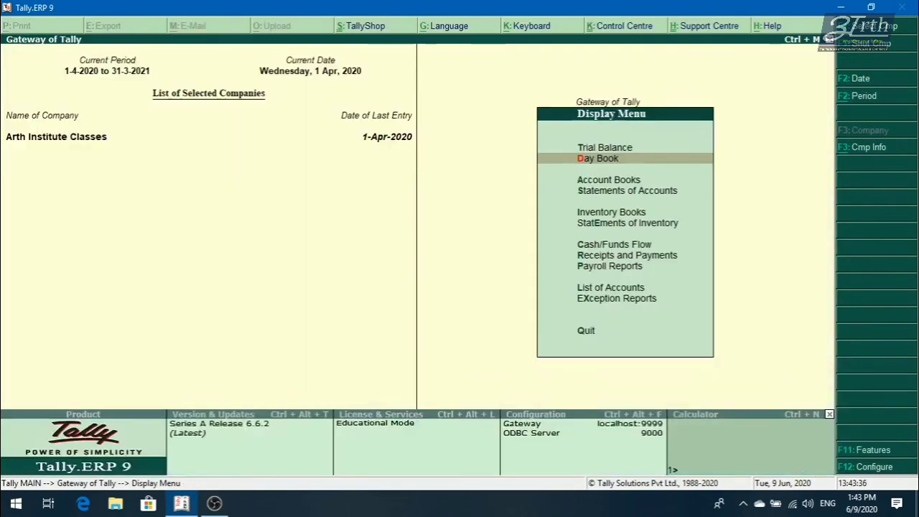
{"action": "key", "text": "n"}
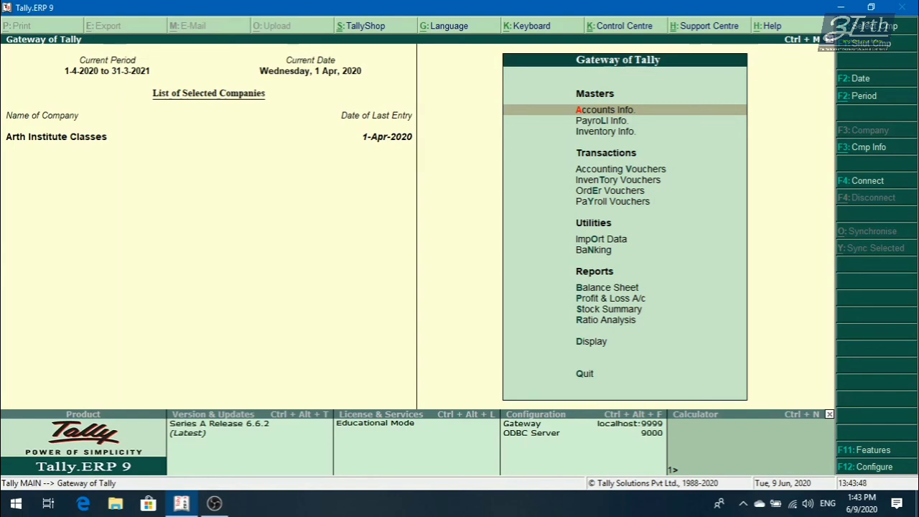
{"action": "left_click", "coordinate": [214, 503]}
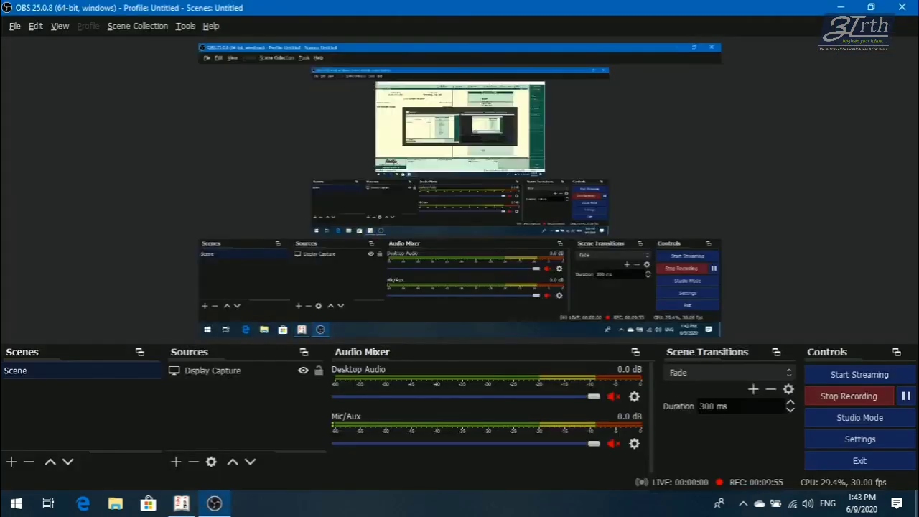